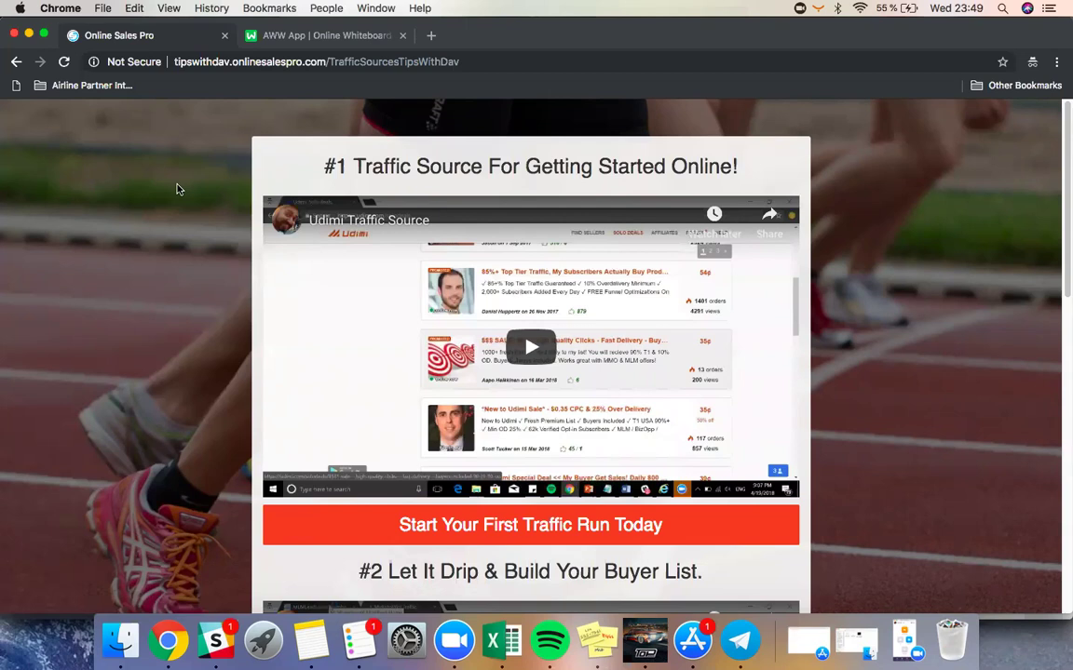
{"action": "scroll", "coordinate": [177, 189], "scroll_direction": "down", "scroll_amount": 5}
{"action": "scroll", "coordinate": [177, 189], "scroll_direction": "down", "scroll_amount": 2}
{"action": "scroll", "coordinate": [177, 189], "scroll_direction": "up", "scroll_amount": 3}
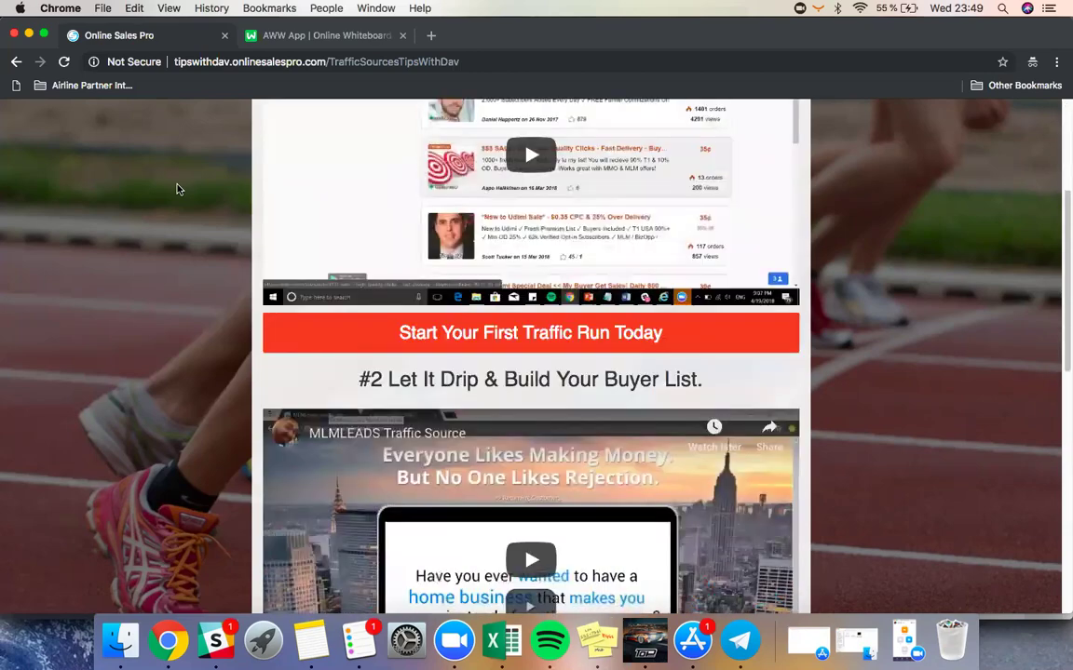
{"action": "scroll", "coordinate": [177, 189], "scroll_direction": "up", "scroll_amount": 4}
{"action": "scroll", "coordinate": [177, 189], "scroll_direction": "down", "scroll_amount": 5}
{"action": "scroll", "coordinate": [177, 189], "scroll_direction": "down", "scroll_amount": 5}
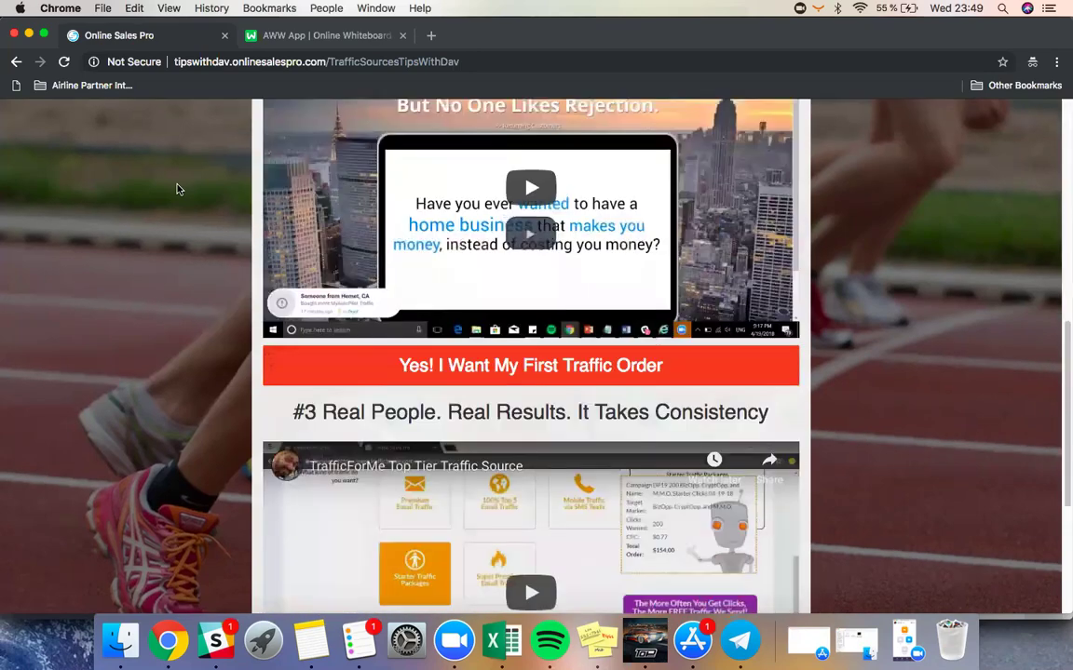
{"action": "scroll", "coordinate": [177, 189], "scroll_direction": "down", "scroll_amount": 4}
{"action": "scroll", "coordinate": [177, 189], "scroll_direction": "down", "scroll_amount": 1}
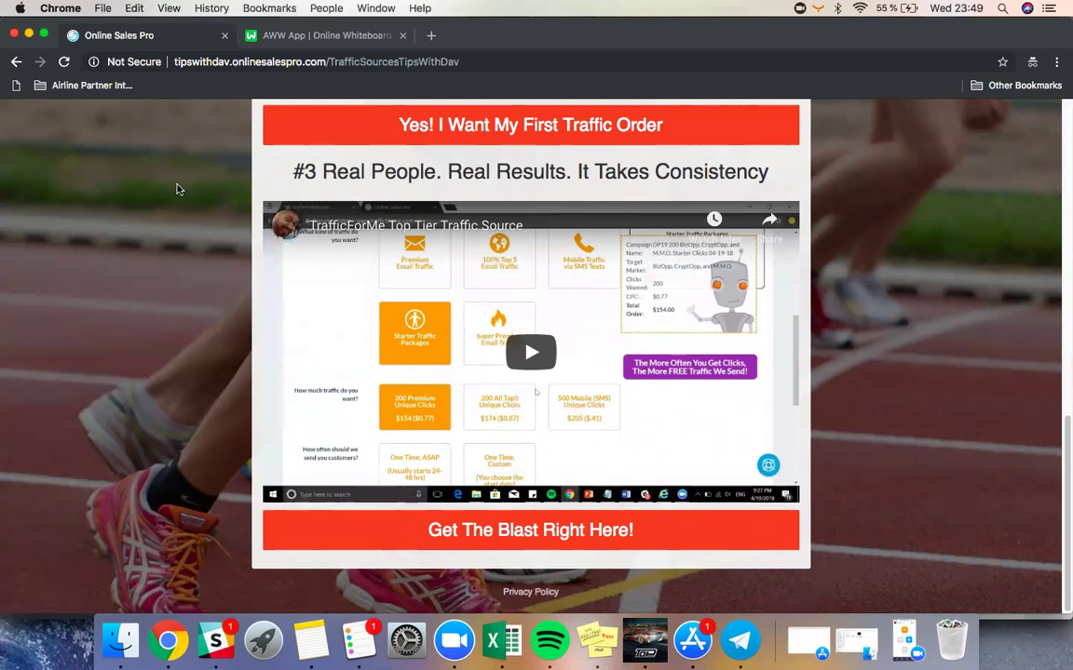
{"action": "scroll", "coordinate": [177, 189], "scroll_direction": "up", "scroll_amount": 3}
{"action": "scroll", "coordinate": [177, 189], "scroll_direction": "down", "scroll_amount": 1}
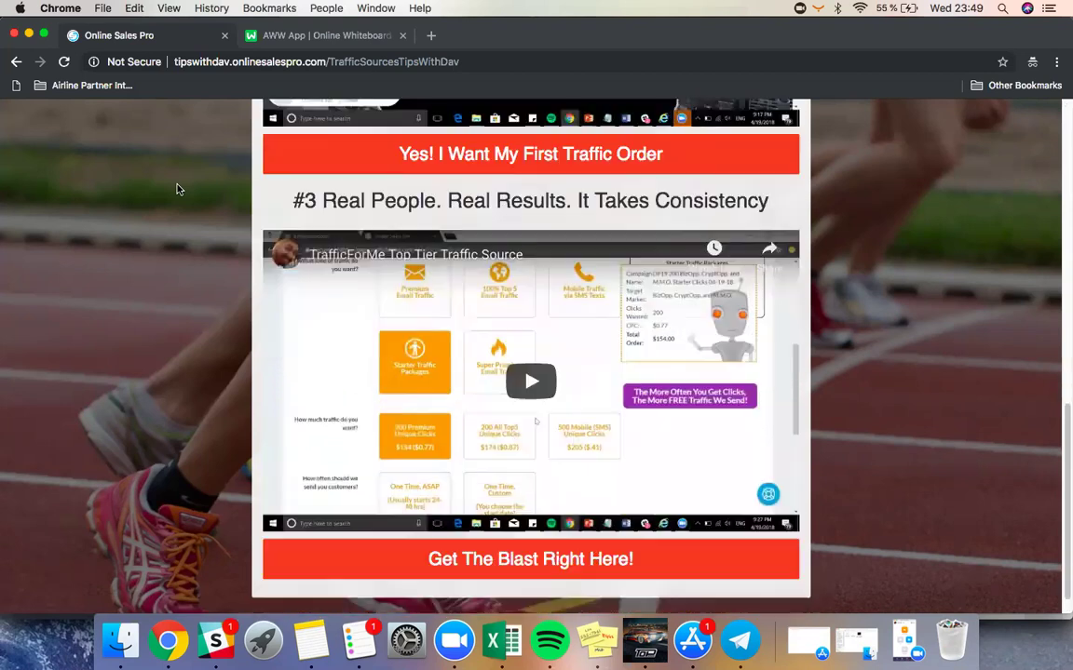
{"action": "scroll", "coordinate": [177, 189], "scroll_direction": "up", "scroll_amount": 3}
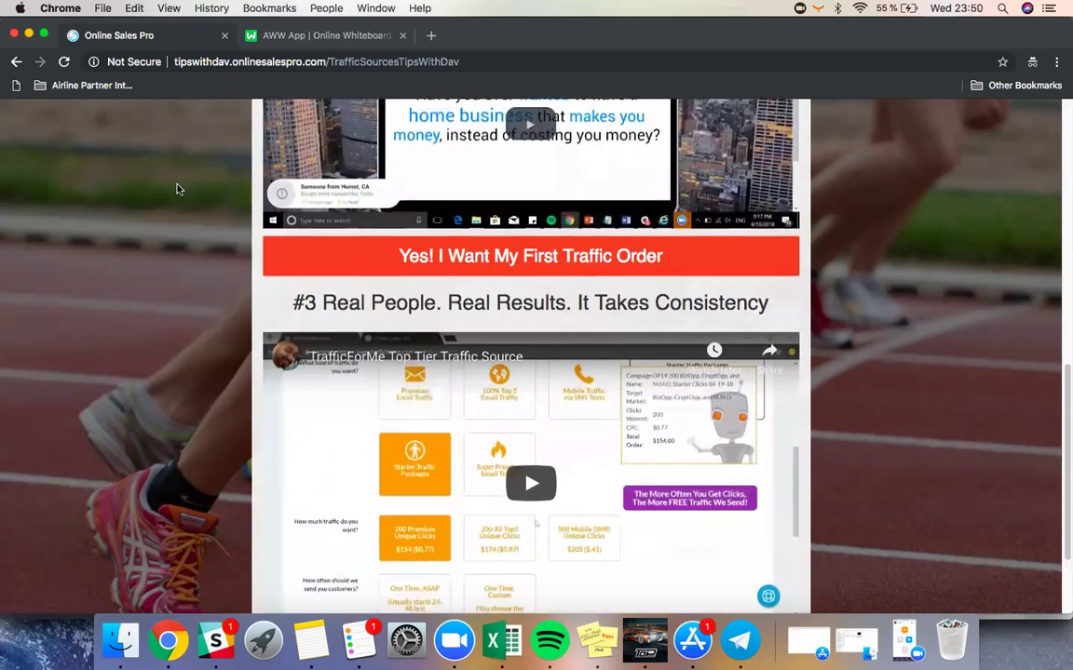
{"action": "scroll", "coordinate": [177, 189], "scroll_direction": "up", "scroll_amount": 5}
{"action": "scroll", "coordinate": [176, 189], "scroll_direction": "up", "scroll_amount": 5}
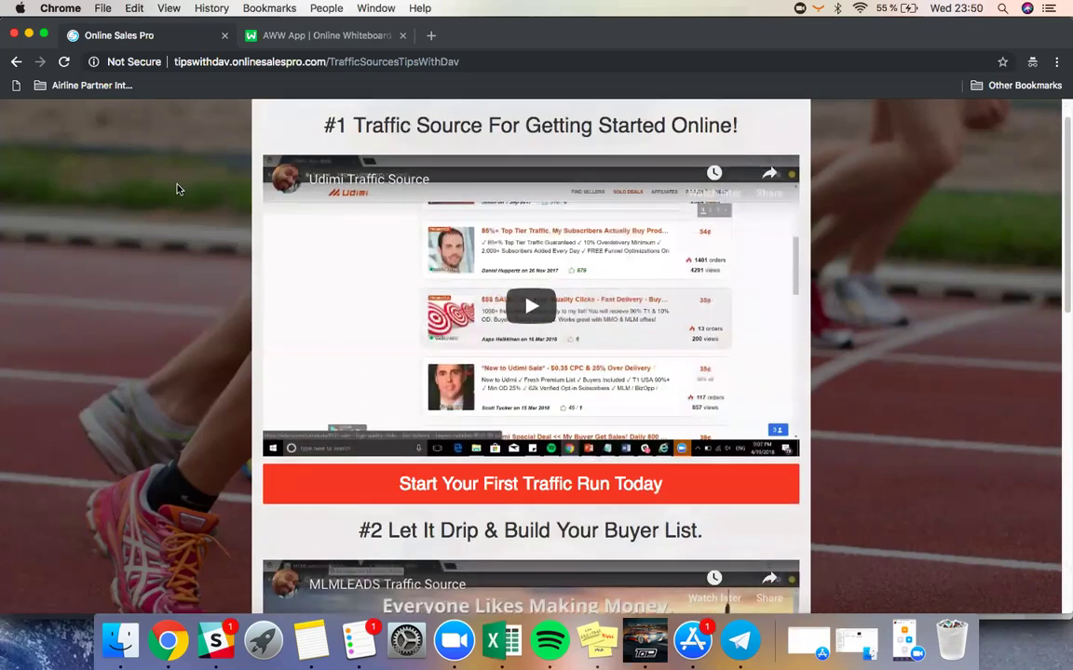
{"action": "scroll", "coordinate": [177, 189], "scroll_direction": "up", "scroll_amount": 2}
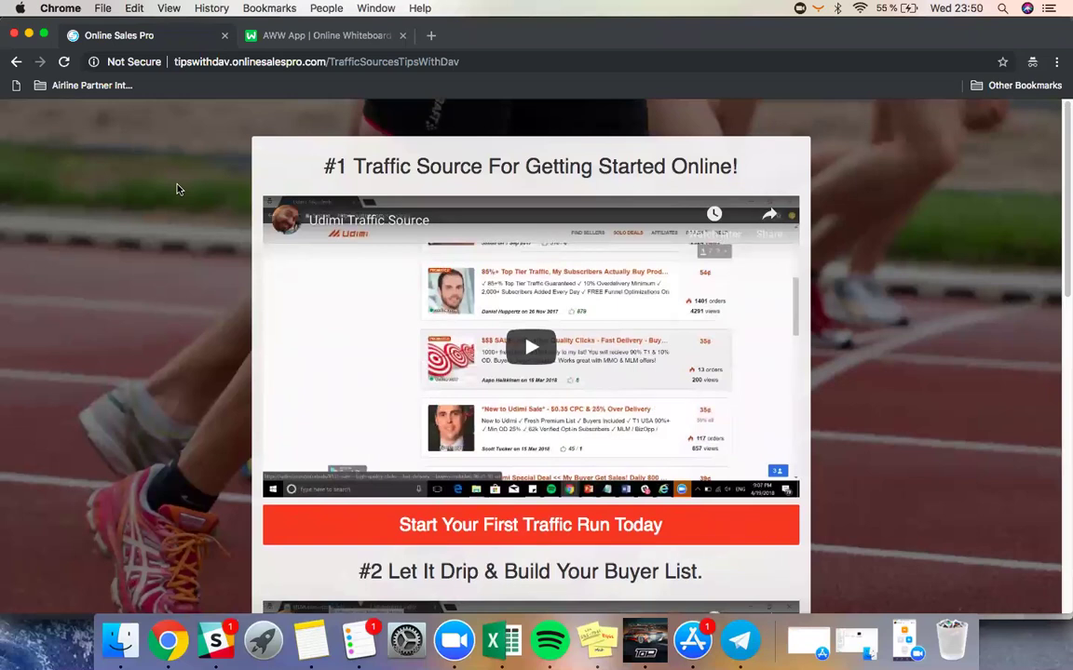
{"action": "scroll", "coordinate": [177, 189], "scroll_direction": "down", "scroll_amount": 2}
{"action": "scroll", "coordinate": [177, 189], "scroll_direction": "up", "scroll_amount": 2}
{"action": "scroll", "coordinate": [143, 271], "scroll_direction": "down", "scroll_amount": 2}
{"action": "scroll", "coordinate": [144, 271], "scroll_direction": "down", "scroll_amount": 2}
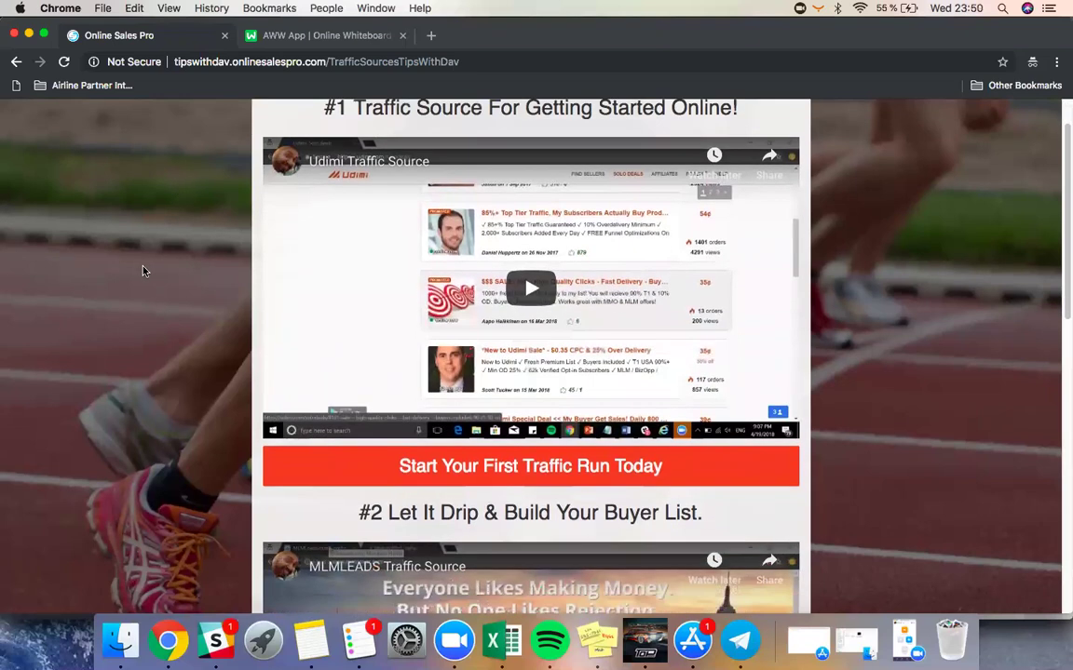
{"action": "scroll", "coordinate": [143, 271], "scroll_direction": "up", "scroll_amount": 1}
{"action": "scroll", "coordinate": [144, 271], "scroll_direction": "up", "scroll_amount": 1}
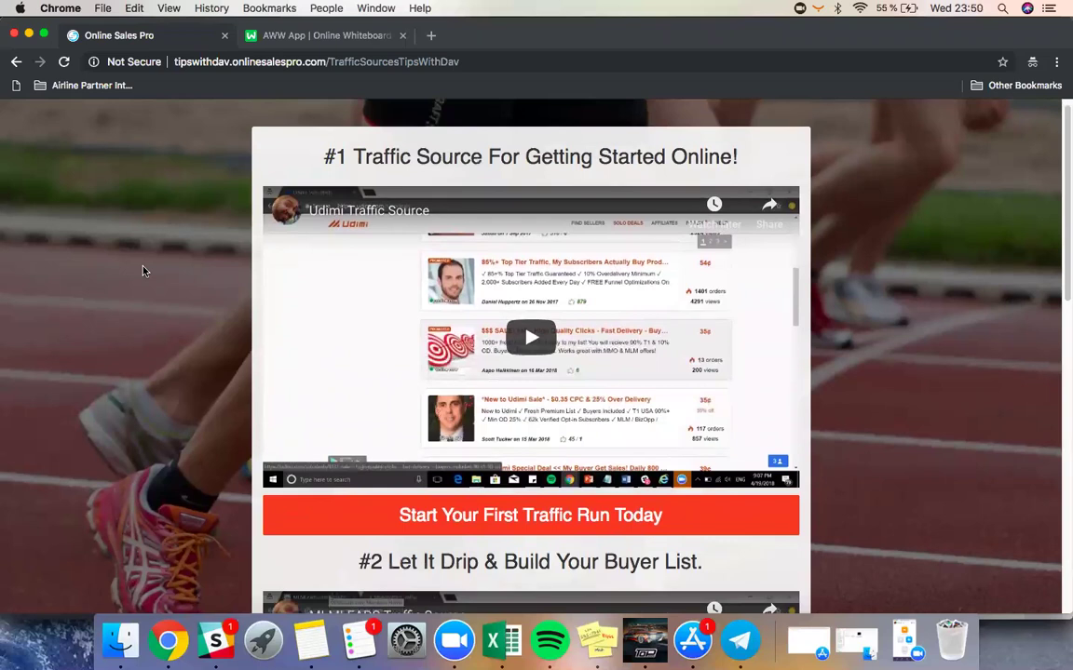
{"action": "scroll", "coordinate": [143, 271], "scroll_direction": "down", "scroll_amount": 2}
{"action": "scroll", "coordinate": [143, 271], "scroll_direction": "up", "scroll_amount": 1}
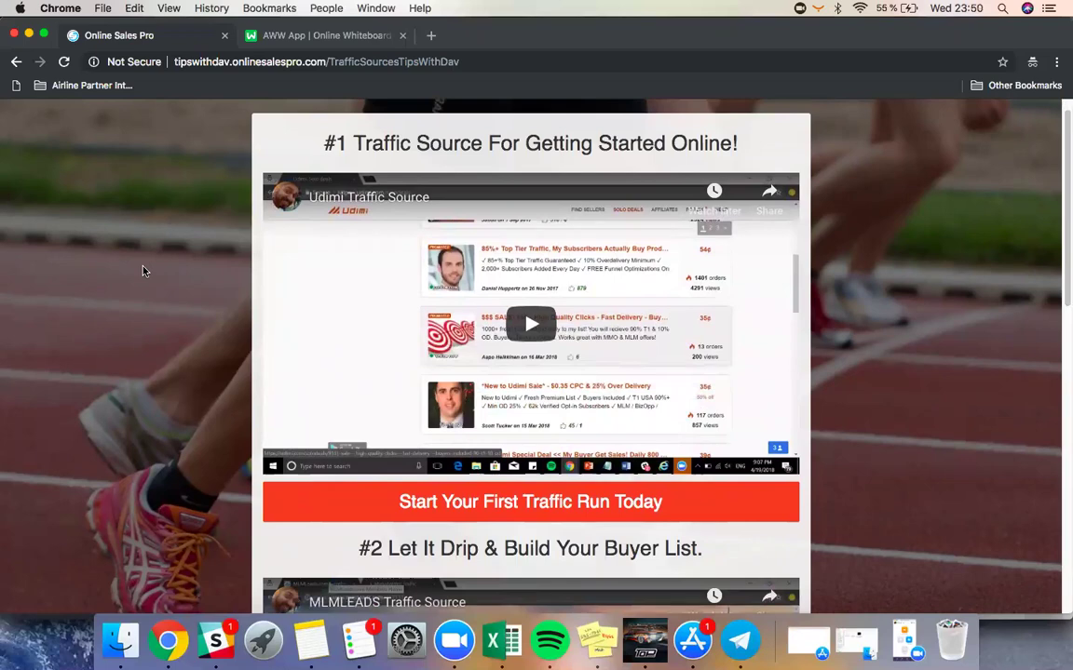
{"action": "scroll", "coordinate": [143, 271], "scroll_direction": "down", "scroll_amount": 5}
{"action": "scroll", "coordinate": [144, 271], "scroll_direction": "down", "scroll_amount": 5}
{"action": "scroll", "coordinate": [144, 271], "scroll_direction": "down", "scroll_amount": 5}
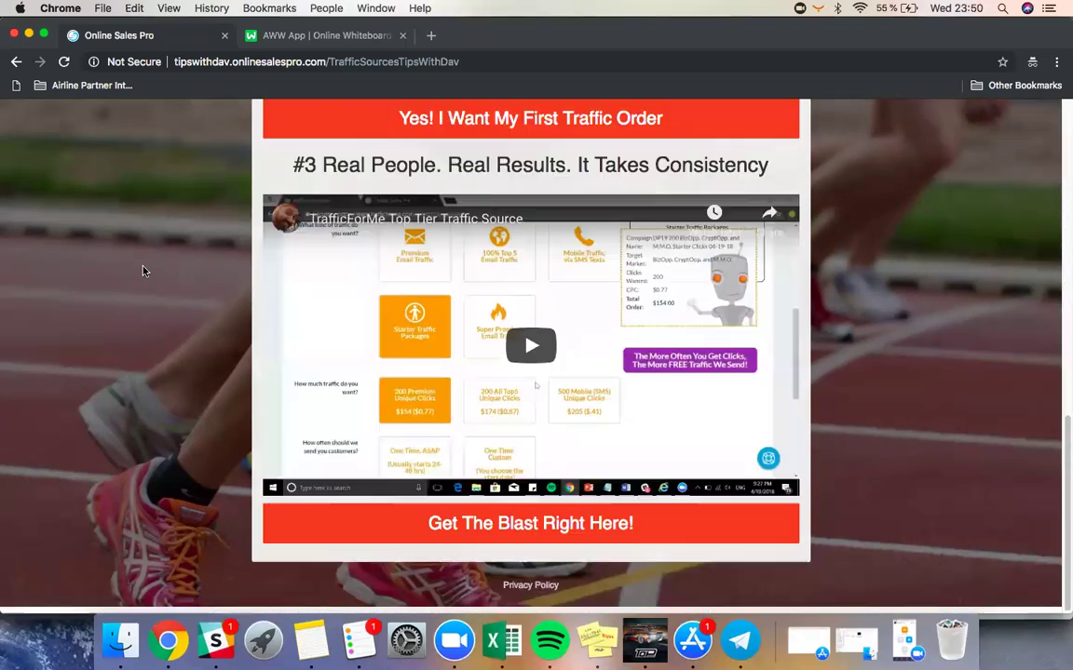
{"action": "scroll", "coordinate": [144, 271], "scroll_direction": "down", "scroll_amount": 2}
{"action": "scroll", "coordinate": [144, 271], "scroll_direction": "up", "scroll_amount": 10}
{"action": "scroll", "coordinate": [144, 271], "scroll_direction": "up", "scroll_amount": 2}
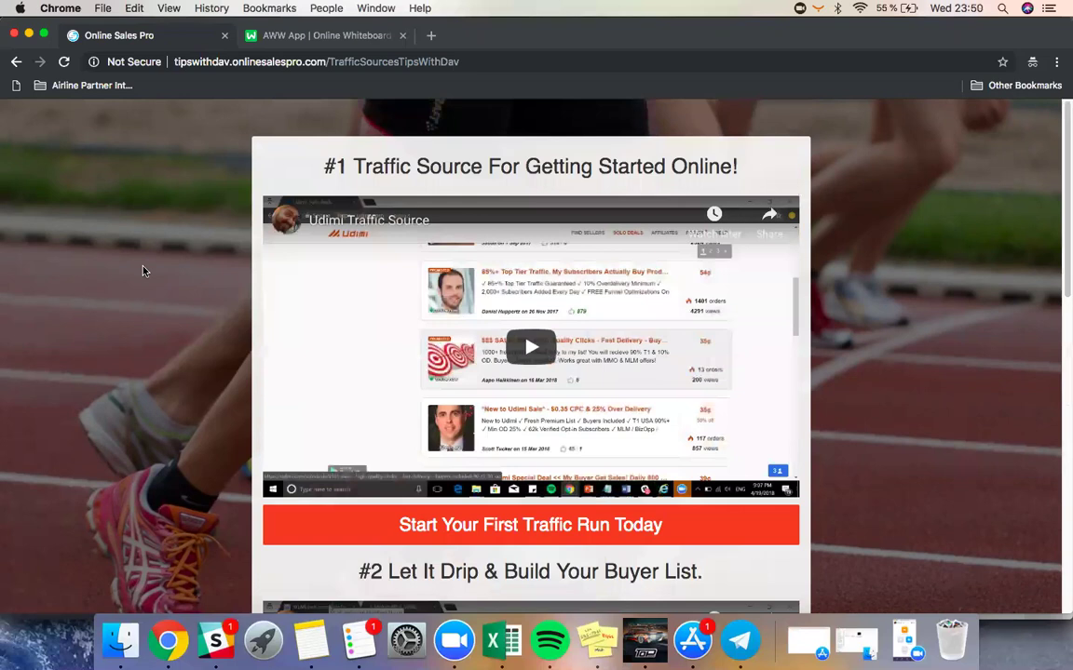
{"action": "scroll", "coordinate": [144, 271], "scroll_direction": "down", "scroll_amount": 3}
{"action": "scroll", "coordinate": [144, 270], "scroll_direction": "up", "scroll_amount": 3}
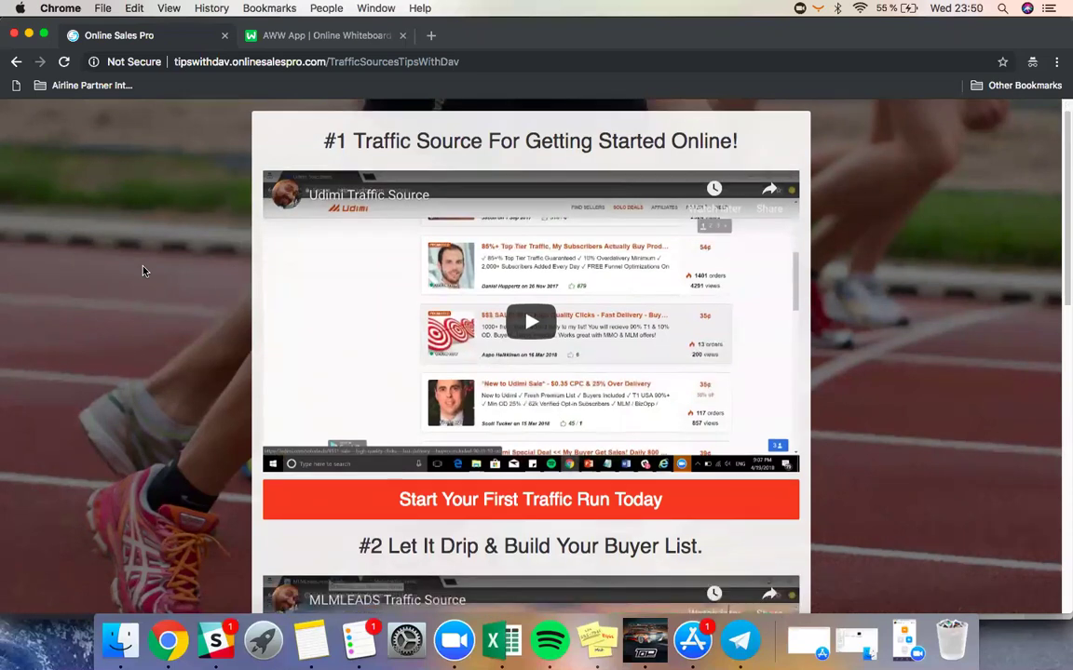
{"action": "scroll", "coordinate": [144, 271], "scroll_direction": "down", "scroll_amount": 3}
{"action": "scroll", "coordinate": [144, 271], "scroll_direction": "down", "scroll_amount": 3}
{"action": "scroll", "coordinate": [144, 271], "scroll_direction": "down", "scroll_amount": 2}
{"action": "scroll", "coordinate": [144, 271], "scroll_direction": "down", "scroll_amount": 3}
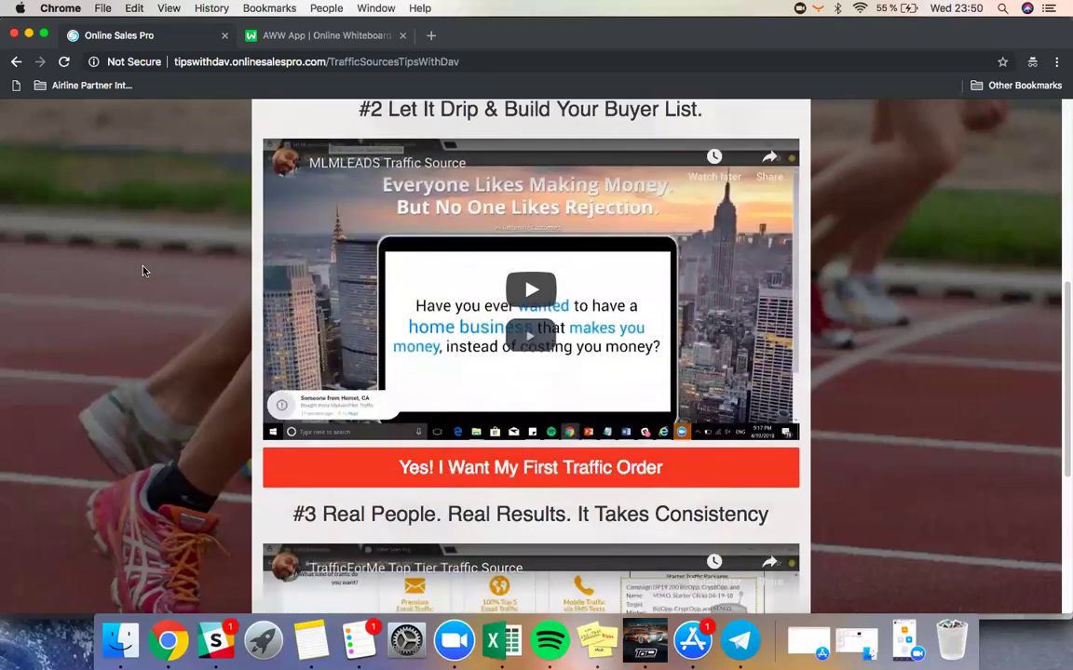
{"action": "scroll", "coordinate": [144, 271], "scroll_direction": "up", "scroll_amount": 1}
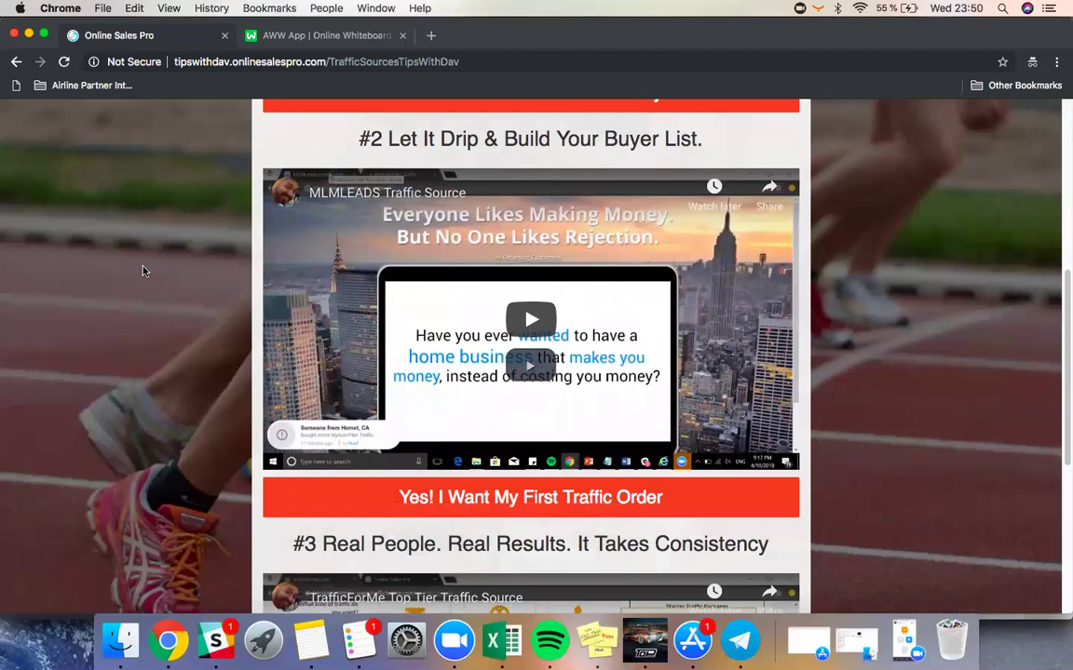
{"action": "scroll", "coordinate": [144, 271], "scroll_direction": "down", "scroll_amount": 3}
{"action": "scroll", "coordinate": [144, 271], "scroll_direction": "down", "scroll_amount": 2}
{"action": "scroll", "coordinate": [143, 271], "scroll_direction": "down", "scroll_amount": 4}
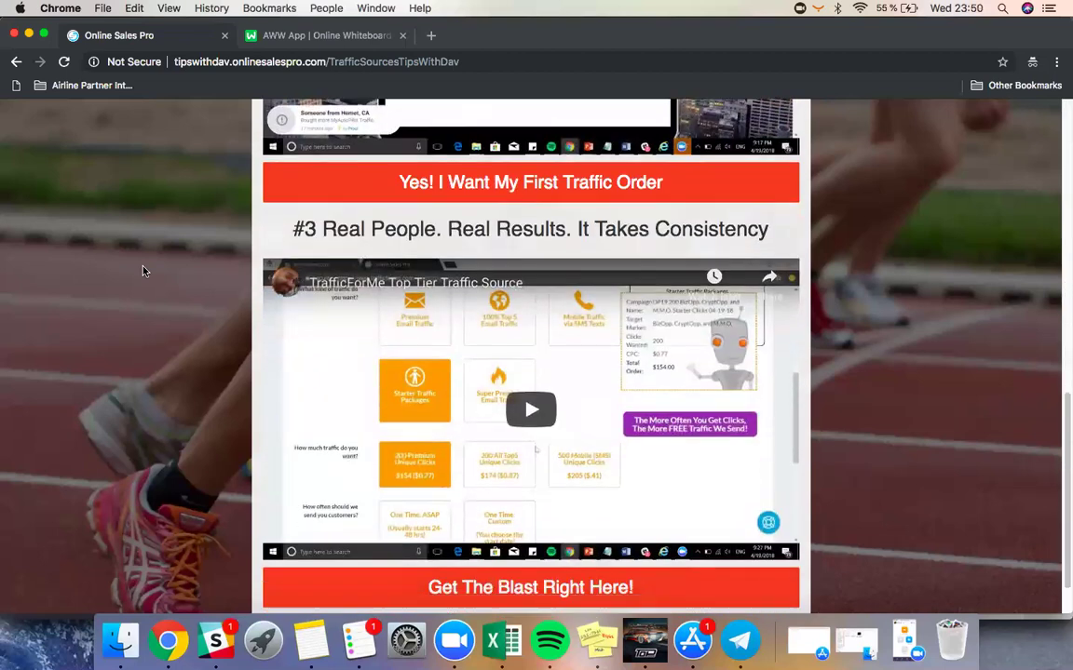
{"action": "scroll", "coordinate": [144, 271], "scroll_direction": "down", "scroll_amount": 1}
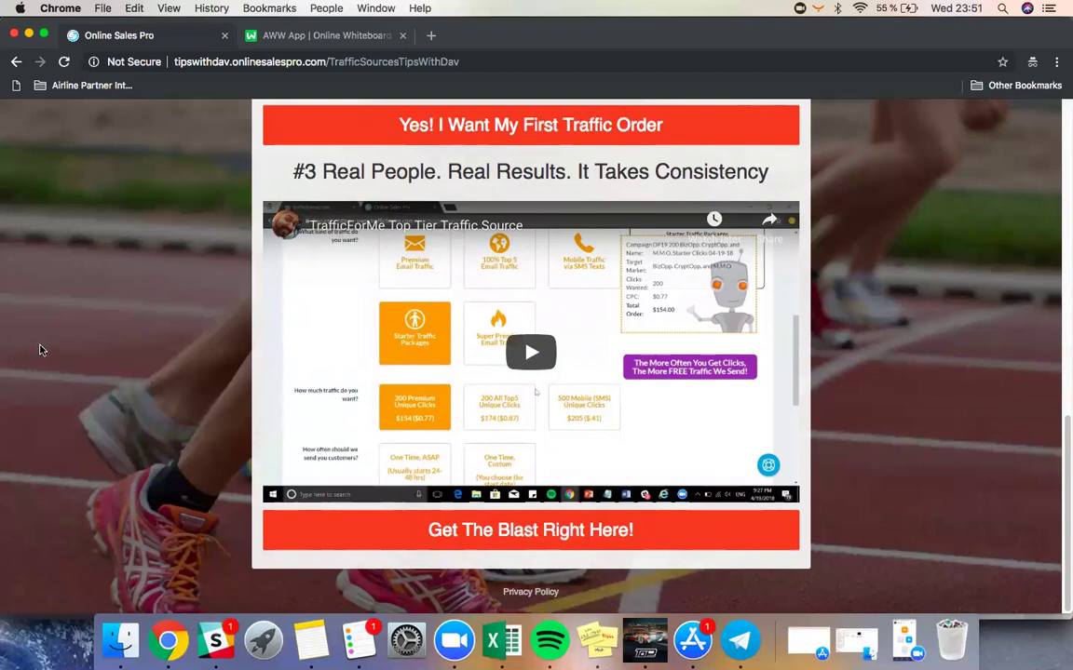
{"action": "scroll", "coordinate": [40, 350], "scroll_direction": "up", "scroll_amount": 2}
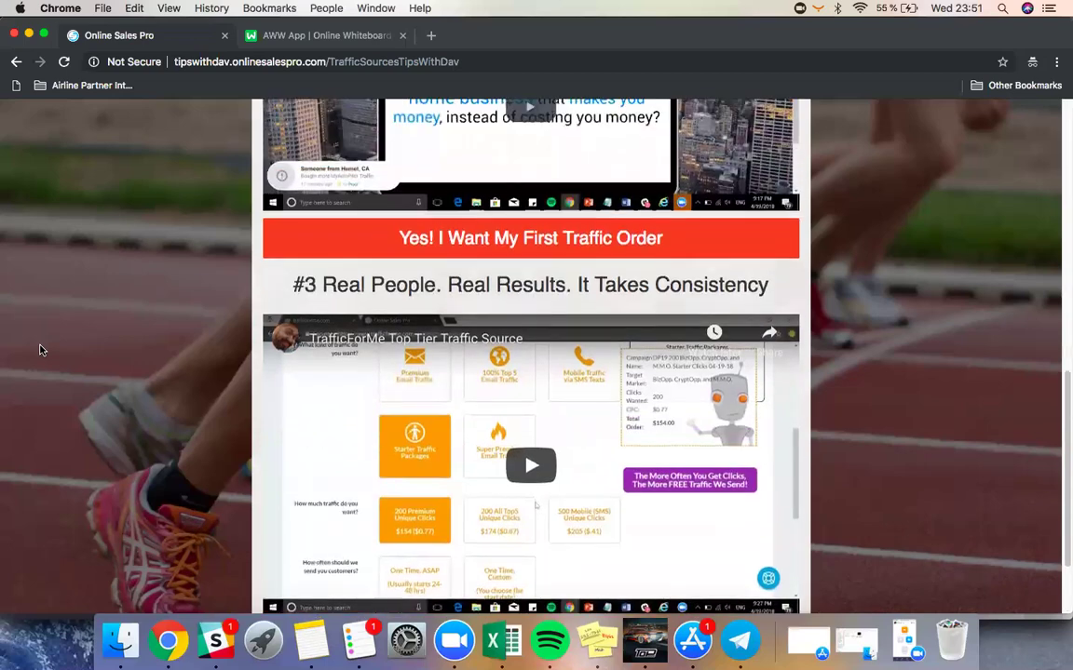
{"action": "scroll", "coordinate": [40, 350], "scroll_direction": "down", "scroll_amount": 2}
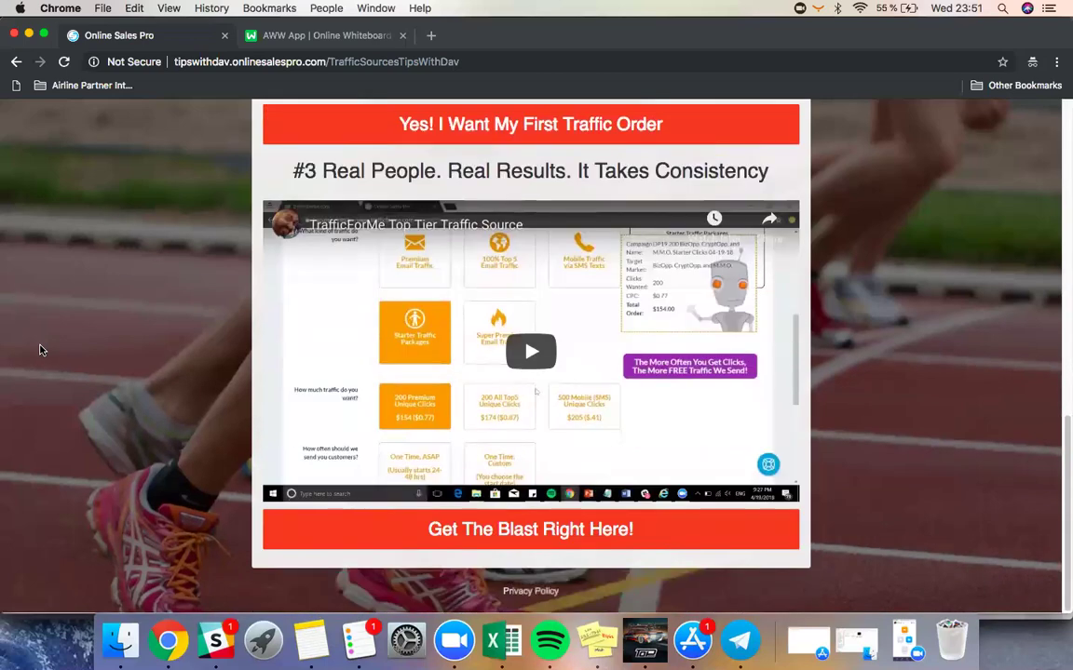
{"action": "scroll", "coordinate": [40, 351], "scroll_direction": "up", "scroll_amount": 4}
{"action": "scroll", "coordinate": [40, 350], "scroll_direction": "up", "scroll_amount": 4}
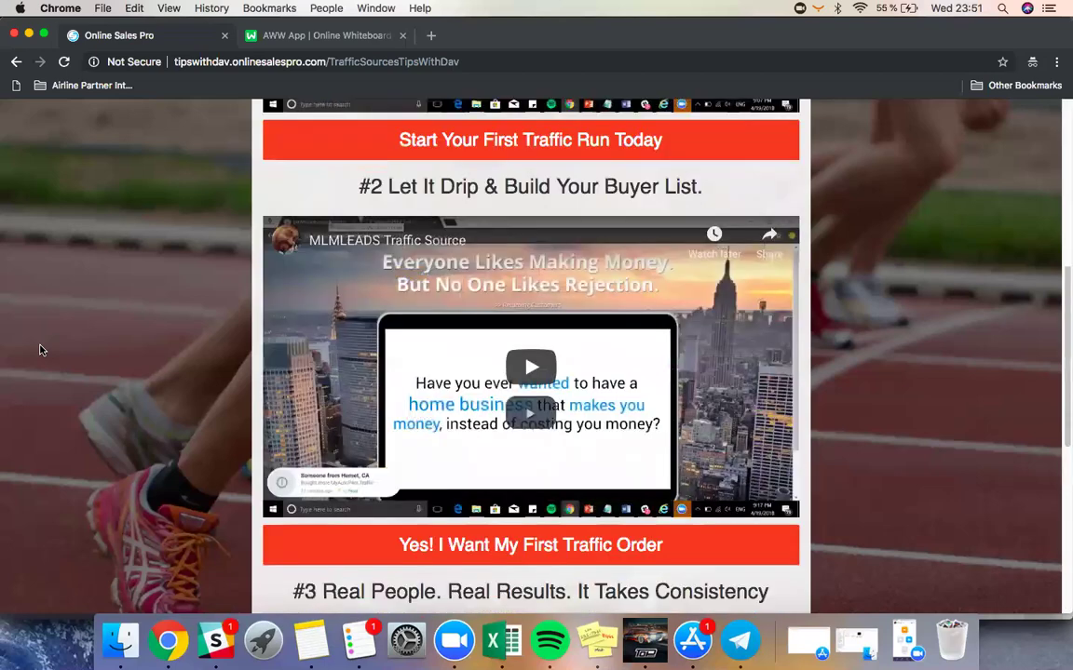
{"action": "scroll", "coordinate": [40, 350], "scroll_direction": "up", "scroll_amount": 4}
{"action": "scroll", "coordinate": [40, 350], "scroll_direction": "down", "scroll_amount": 2}
{"action": "scroll", "coordinate": [40, 350], "scroll_direction": "down", "scroll_amount": 5}
{"action": "scroll", "coordinate": [40, 351], "scroll_direction": "down", "scroll_amount": 5}
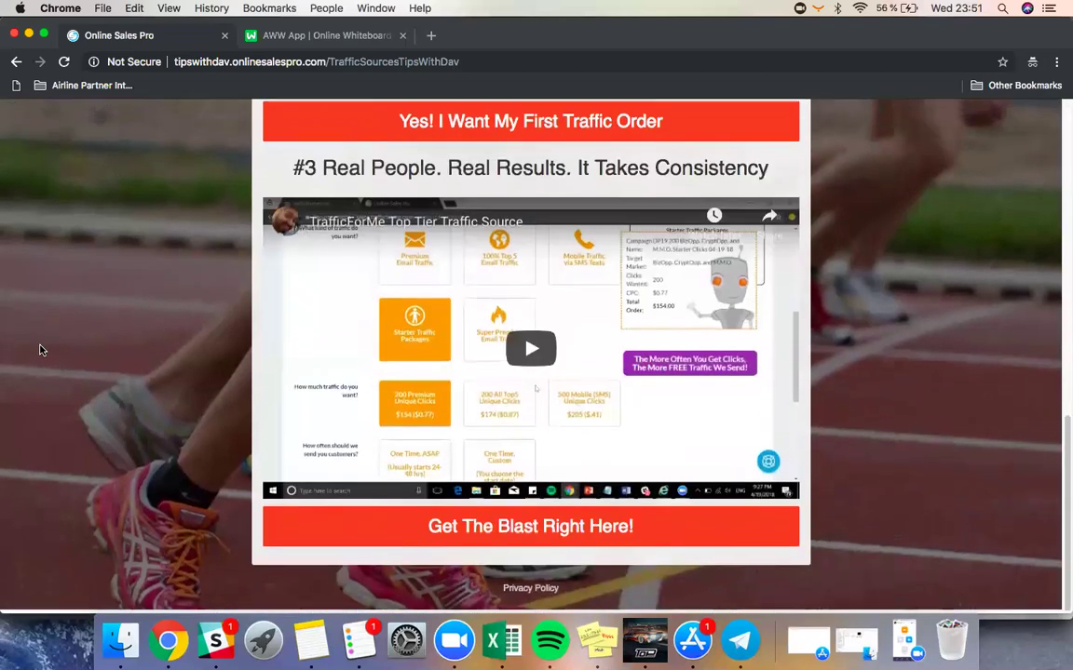
{"action": "scroll", "coordinate": [40, 351], "scroll_direction": "down", "scroll_amount": 2}
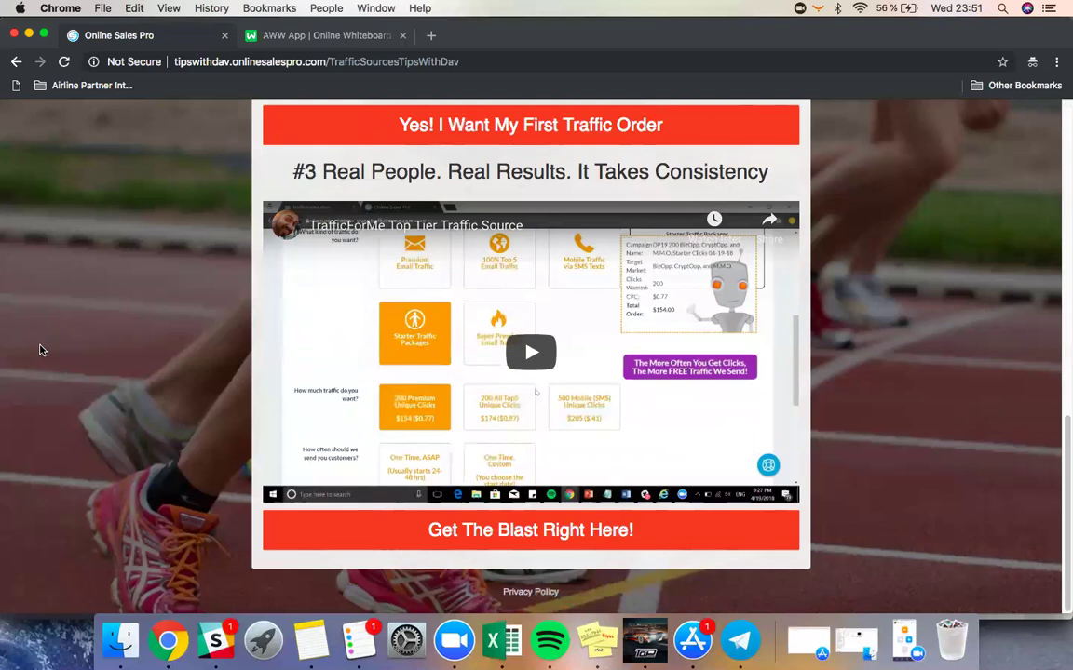
{"action": "scroll", "coordinate": [40, 350], "scroll_direction": "up", "scroll_amount": 10}
{"action": "scroll", "coordinate": [41, 298], "scroll_direction": "up", "scroll_amount": 2}
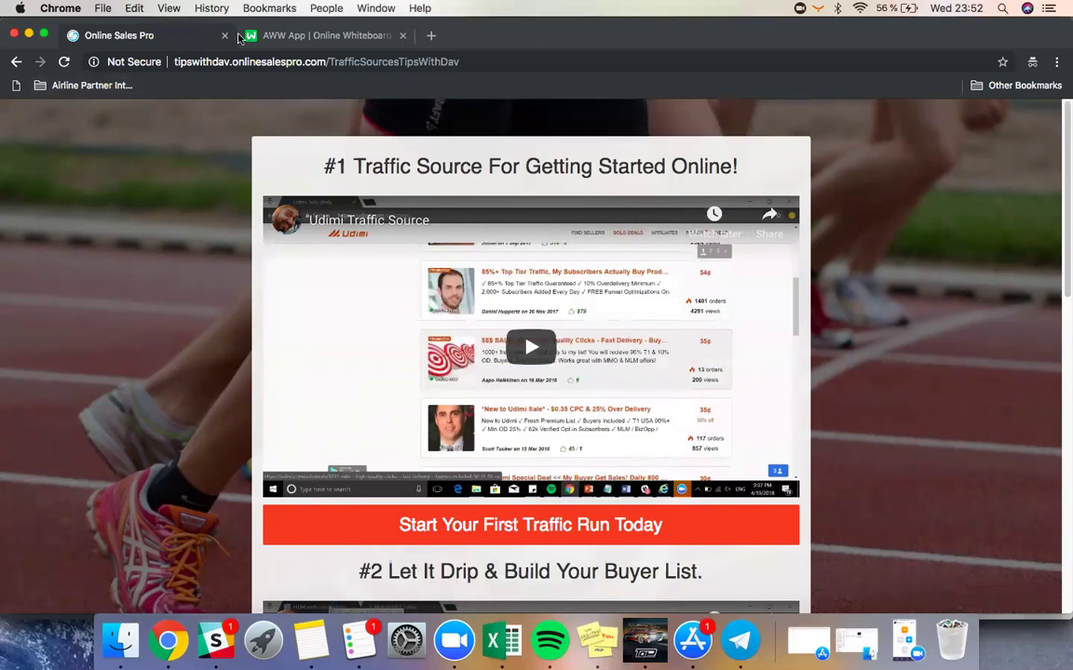
Step: Switch to the blank AWW App whiteboard and pick the red freehand pencil
{"action": "left_click", "coordinate": [250, 37]}
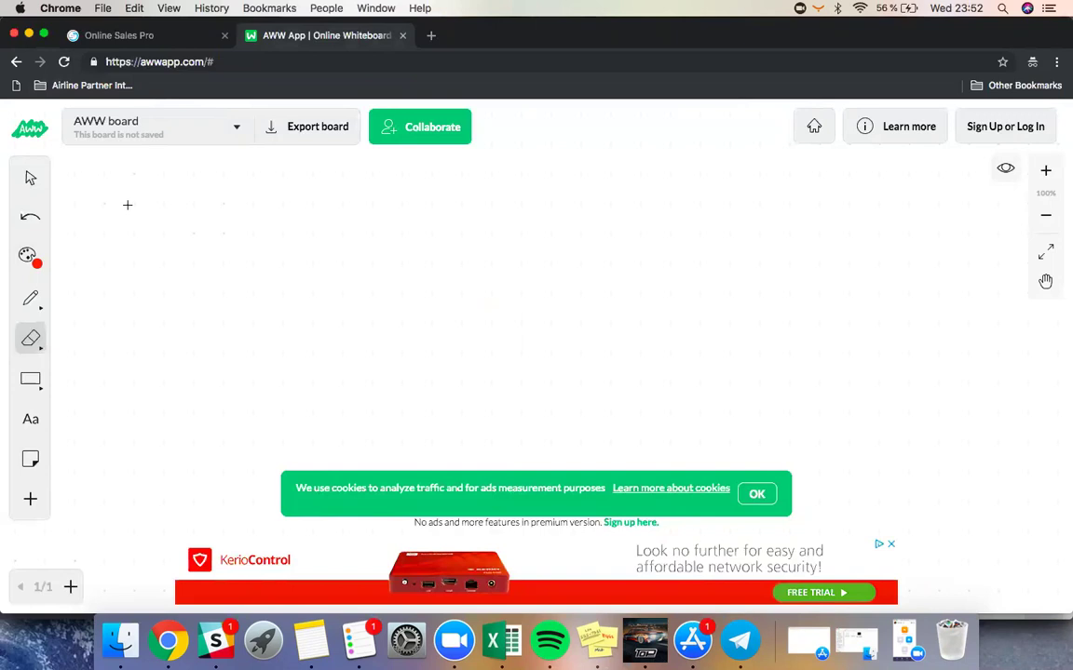
{"action": "left_click", "coordinate": [28, 257]}
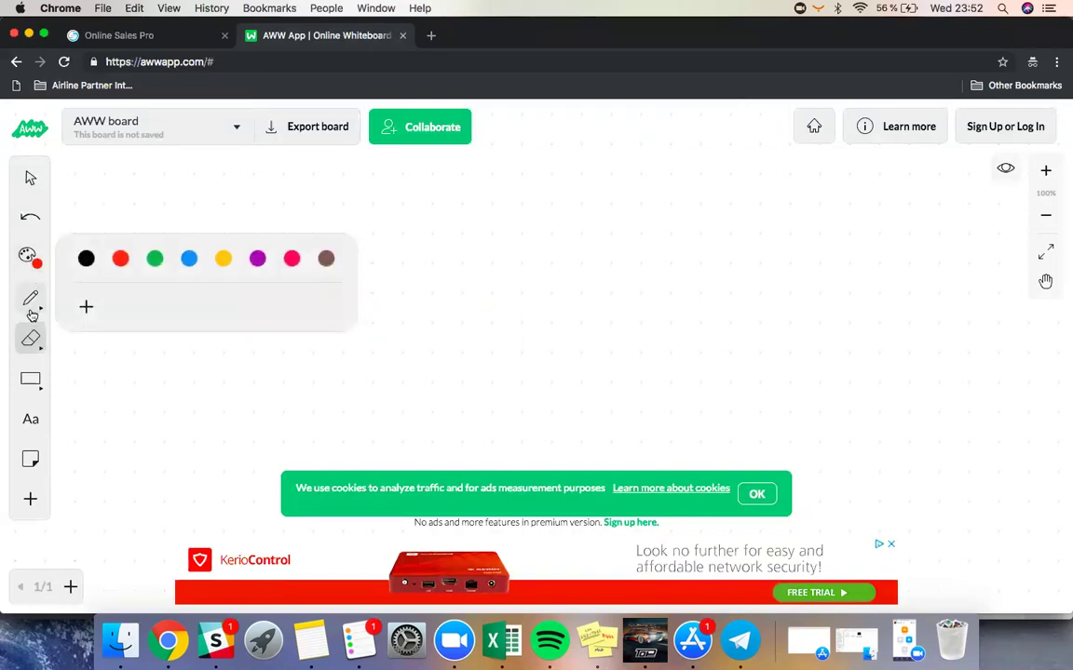
{"action": "left_click", "coordinate": [31, 300]}
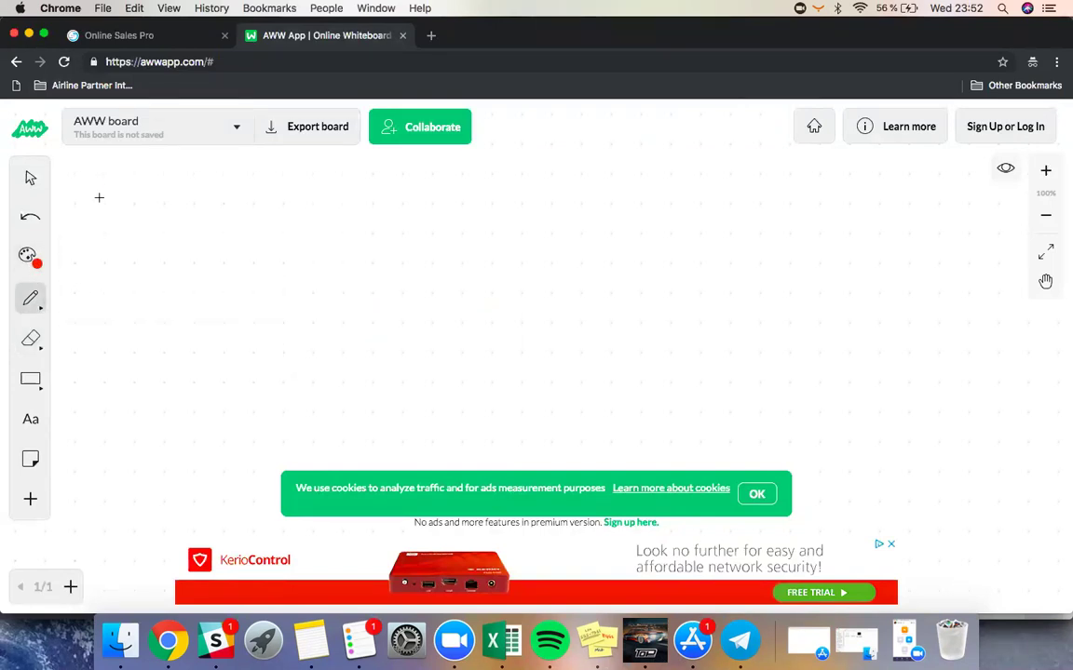
Step: Handwrite red 'EIU', 'FN' beneath it, then 'ICP' and the start of 'EXPASSET'
{"action": "mouse_move", "coordinate": [98, 179]}
{"action": "left_mouse_down"}
{"action": "mouse_move", "coordinate": [108, 202]}
{"action": "mouse_move", "coordinate": [114, 179]}
{"action": "mouse_move", "coordinate": [140, 168]}
{"action": "mouse_move", "coordinate": [137, 217]}
{"action": "mouse_move", "coordinate": [147, 214]}
{"action": "left_mouse_up"}
{"action": "left_click_drag", "start_coordinate": [153, 169], "coordinate": [175, 169]}
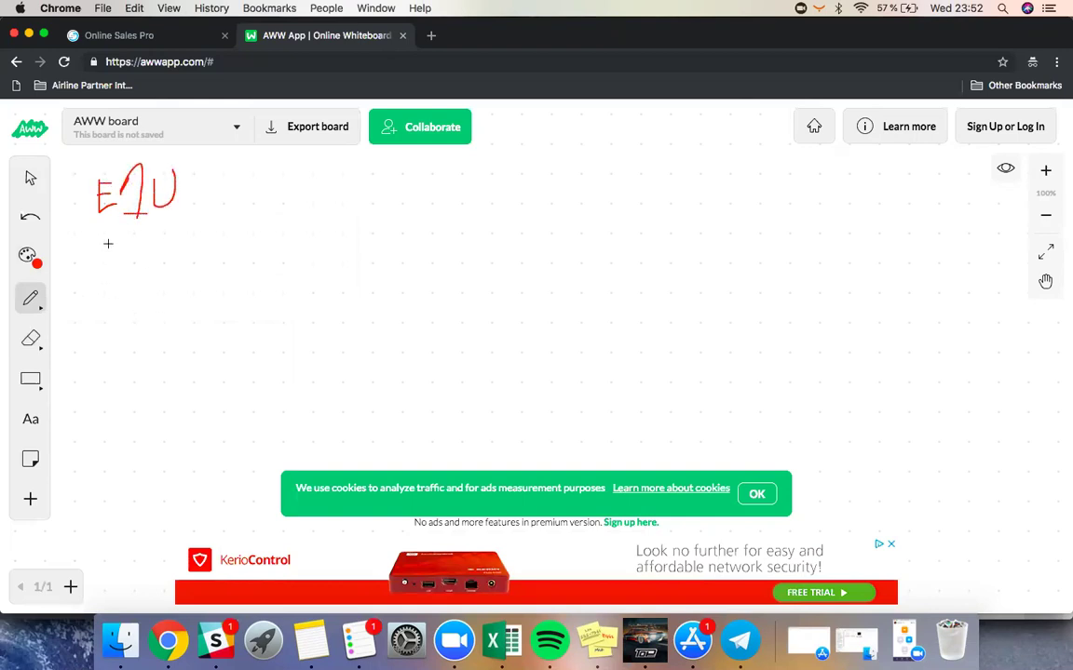
{"action": "mouse_move", "coordinate": [106, 228]}
{"action": "left_mouse_down"}
{"action": "mouse_move", "coordinate": [106, 256]}
{"action": "mouse_move", "coordinate": [128, 226]}
{"action": "mouse_move", "coordinate": [123, 241]}
{"action": "mouse_move", "coordinate": [138, 254]}
{"action": "mouse_move", "coordinate": [166, 254]}
{"action": "left_mouse_up"}
{"action": "left_click_drag", "start_coordinate": [168, 223], "coordinate": [167, 256]}
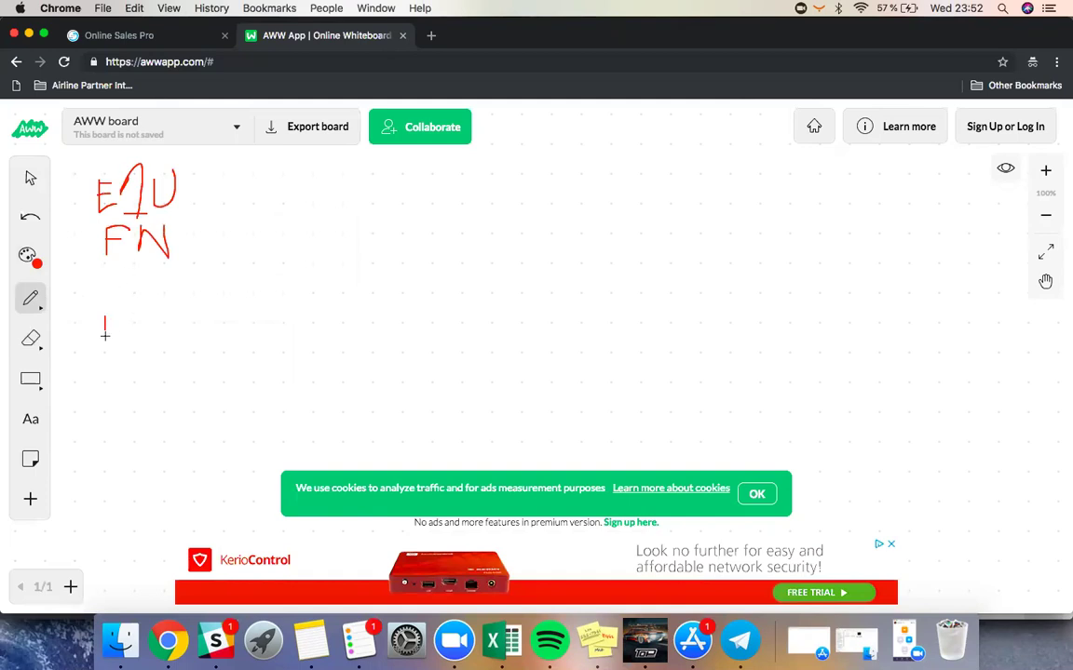
{"action": "mouse_move", "coordinate": [105, 316]}
{"action": "left_mouse_down"}
{"action": "mouse_move", "coordinate": [105, 337]}
{"action": "mouse_move", "coordinate": [149, 333]}
{"action": "mouse_move", "coordinate": [149, 303]}
{"action": "mouse_move", "coordinate": [160, 321]}
{"action": "left_mouse_up"}
{"action": "mouse_move", "coordinate": [109, 354]}
{"action": "left_mouse_down"}
{"action": "mouse_move", "coordinate": [112, 377]}
{"action": "mouse_move", "coordinate": [119, 362]}
{"action": "mouse_move", "coordinate": [129, 375]}
{"action": "mouse_move", "coordinate": [115, 375]}
{"action": "mouse_move", "coordinate": [139, 377]}
{"action": "mouse_move", "coordinate": [147, 363]}
{"action": "mouse_move", "coordinate": [156, 377]}
{"action": "mouse_move", "coordinate": [207, 372]}
{"action": "mouse_move", "coordinate": [218, 354]}
{"action": "left_mouse_up"}
Step: Finish the 'EXPASSET' word and draw a red box around the labels
{"action": "mouse_move", "coordinate": [207, 363]}
{"action": "left_mouse_down"}
{"action": "mouse_move", "coordinate": [217, 373]}
{"action": "mouse_move", "coordinate": [235, 354]}
{"action": "mouse_move", "coordinate": [225, 374]}
{"action": "left_mouse_up"}
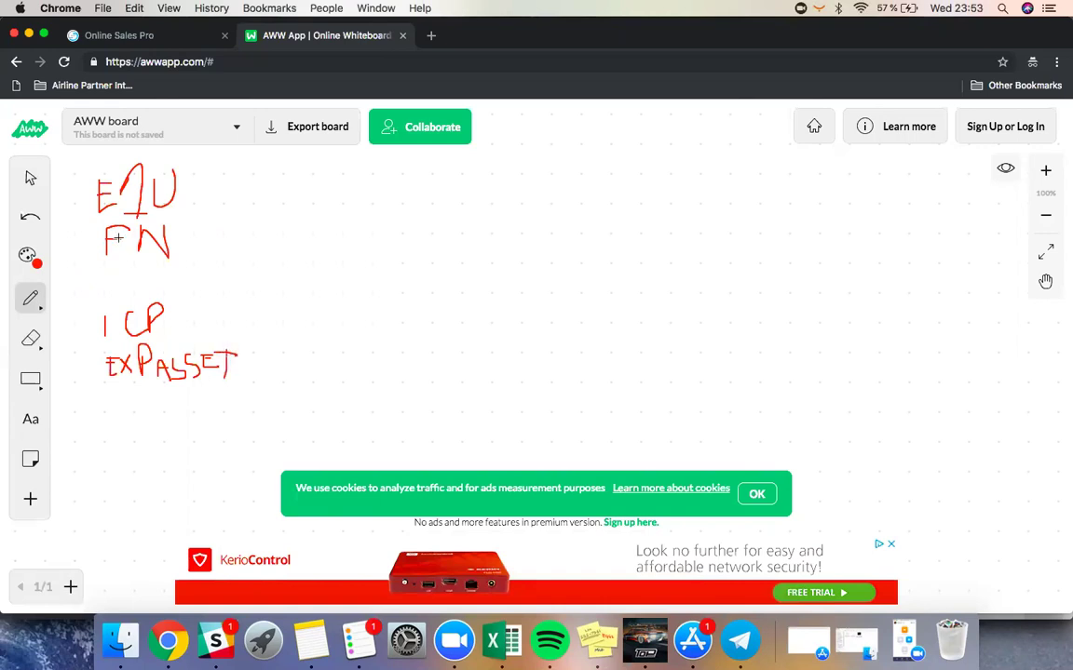
{"action": "mouse_move", "coordinate": [75, 162]}
{"action": "left_mouse_down"}
{"action": "mouse_move", "coordinate": [71, 373]}
{"action": "mouse_move", "coordinate": [186, 426]}
{"action": "mouse_move", "coordinate": [252, 426]}
{"action": "mouse_move", "coordinate": [239, 158]}
{"action": "mouse_move", "coordinate": [167, 149]}
{"action": "left_mouse_up"}
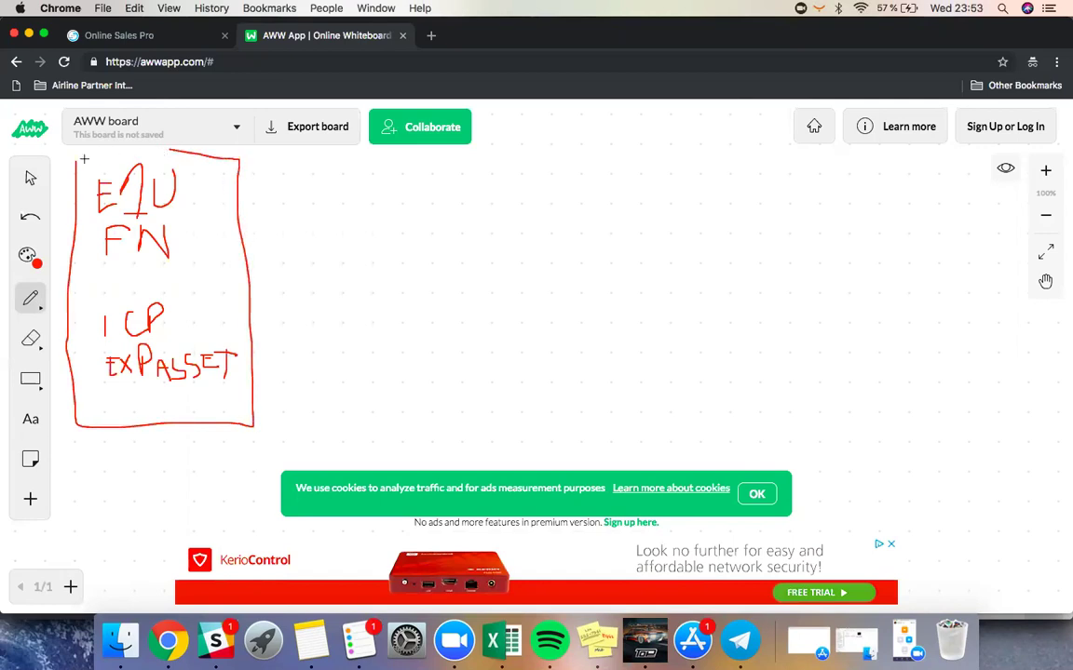
{"action": "left_click_drag", "start_coordinate": [75, 160], "coordinate": [158, 155]}
Step: Split the box into upper and lower halves and add circled numbers 1, 2 and 3
{"action": "left_click_drag", "start_coordinate": [69, 282], "coordinate": [246, 271]}
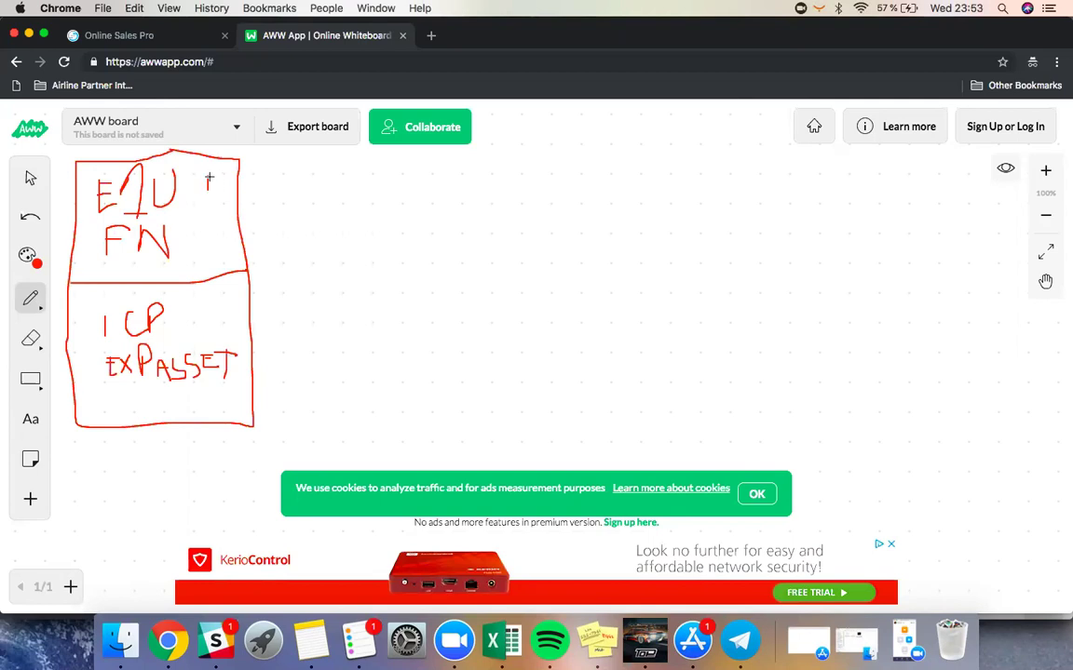
{"action": "mouse_move", "coordinate": [208, 180]}
{"action": "left_mouse_down"}
{"action": "mouse_move", "coordinate": [201, 239]}
{"action": "mouse_move", "coordinate": [195, 218]}
{"action": "left_mouse_up"}
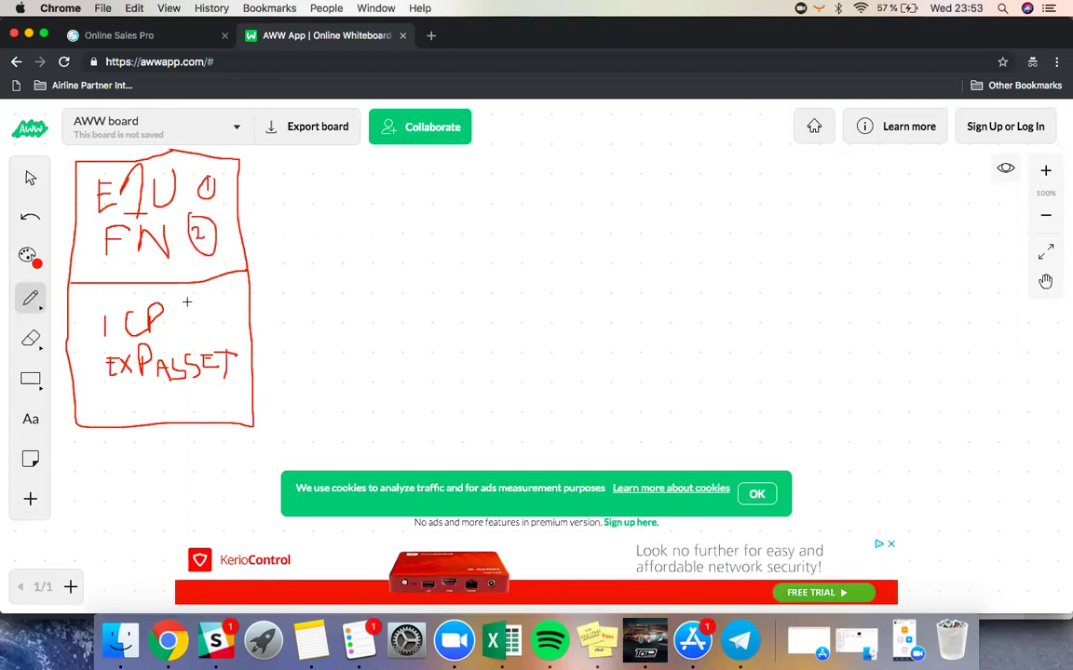
{"action": "mouse_move", "coordinate": [190, 300]}
{"action": "left_mouse_down"}
{"action": "mouse_move", "coordinate": [195, 322]}
{"action": "mouse_move", "coordinate": [192, 296]}
{"action": "mouse_move", "coordinate": [229, 328]}
{"action": "mouse_move", "coordinate": [225, 318]}
{"action": "left_mouse_up"}
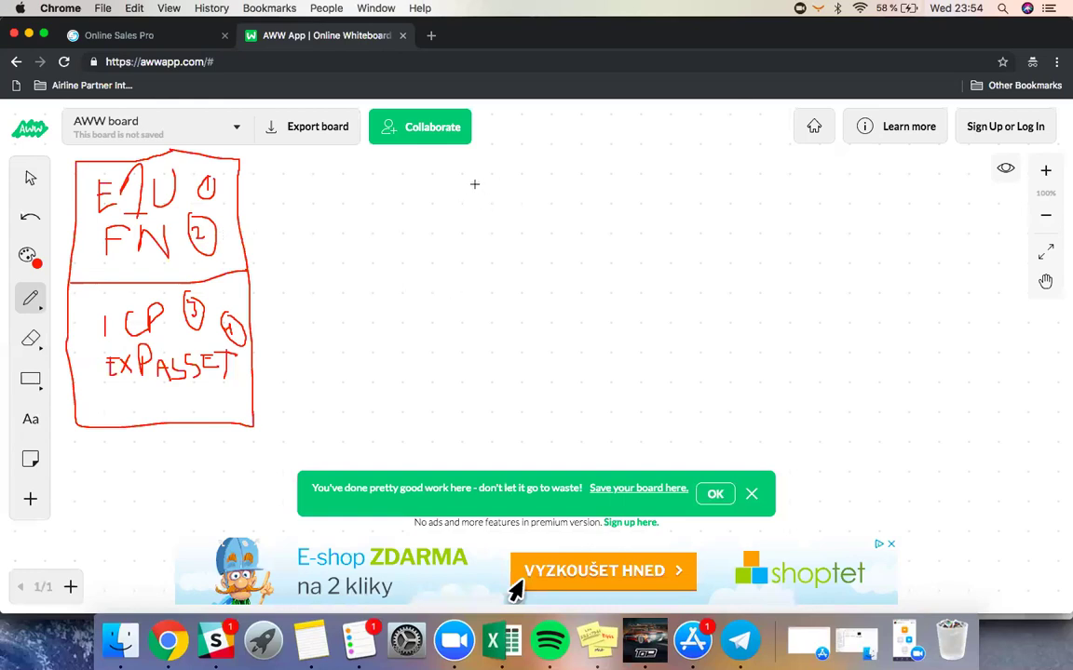
Step: Write a boxed 'OSP +' block with 'TPS' beneath it
{"action": "mouse_move", "coordinate": [492, 177]}
{"action": "left_mouse_down"}
{"action": "mouse_move", "coordinate": [515, 205]}
{"action": "mouse_move", "coordinate": [544, 186]}
{"action": "left_mouse_up"}
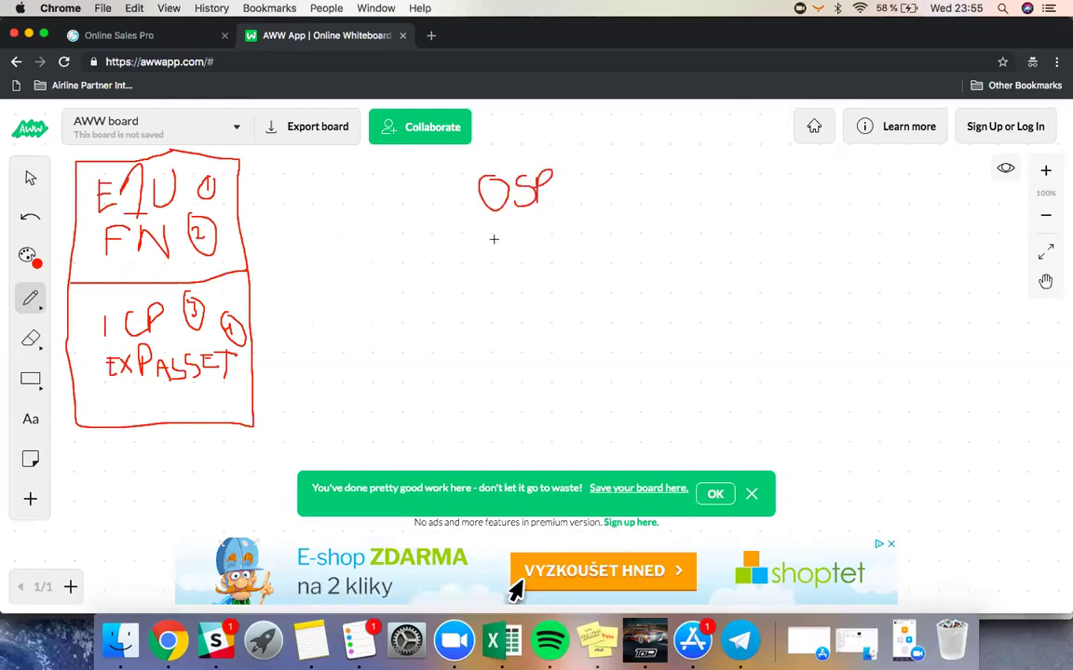
{"action": "mouse_move", "coordinate": [494, 242]}
{"action": "left_mouse_down"}
{"action": "mouse_move", "coordinate": [520, 242]}
{"action": "mouse_move", "coordinate": [509, 253]}
{"action": "mouse_move", "coordinate": [521, 296]}
{"action": "mouse_move", "coordinate": [548, 250]}
{"action": "left_mouse_up"}
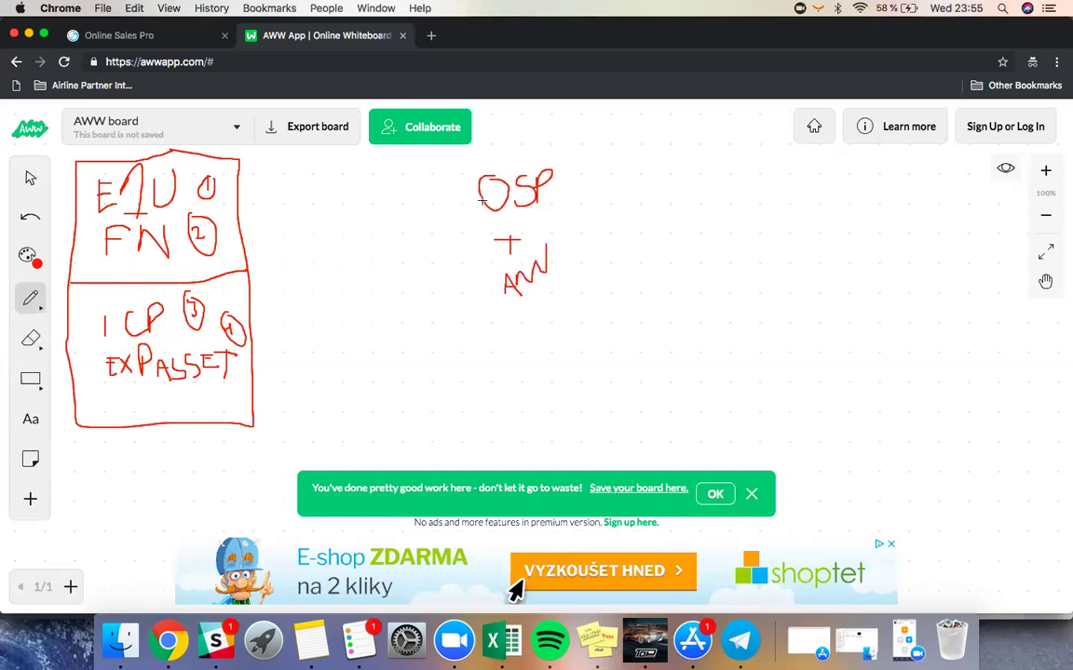
{"action": "mouse_move", "coordinate": [466, 166]}
{"action": "left_mouse_down"}
{"action": "mouse_move", "coordinate": [481, 303]}
{"action": "mouse_move", "coordinate": [596, 307]}
{"action": "mouse_move", "coordinate": [566, 145]}
{"action": "mouse_move", "coordinate": [465, 149]}
{"action": "left_mouse_up"}
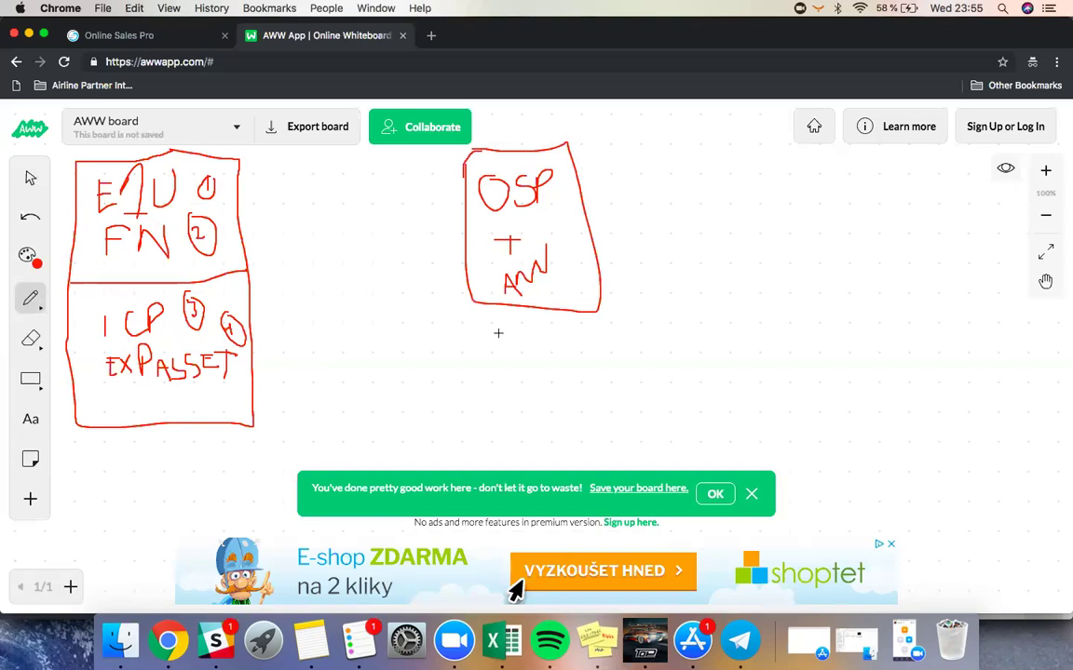
{"action": "mouse_move", "coordinate": [495, 331]}
{"action": "left_mouse_down"}
{"action": "mouse_move", "coordinate": [531, 326]}
{"action": "mouse_move", "coordinate": [515, 352]}
{"action": "mouse_move", "coordinate": [544, 312]}
{"action": "mouse_move", "coordinate": [578, 330]}
{"action": "mouse_move", "coordinate": [536, 340]}
{"action": "left_mouse_up"}
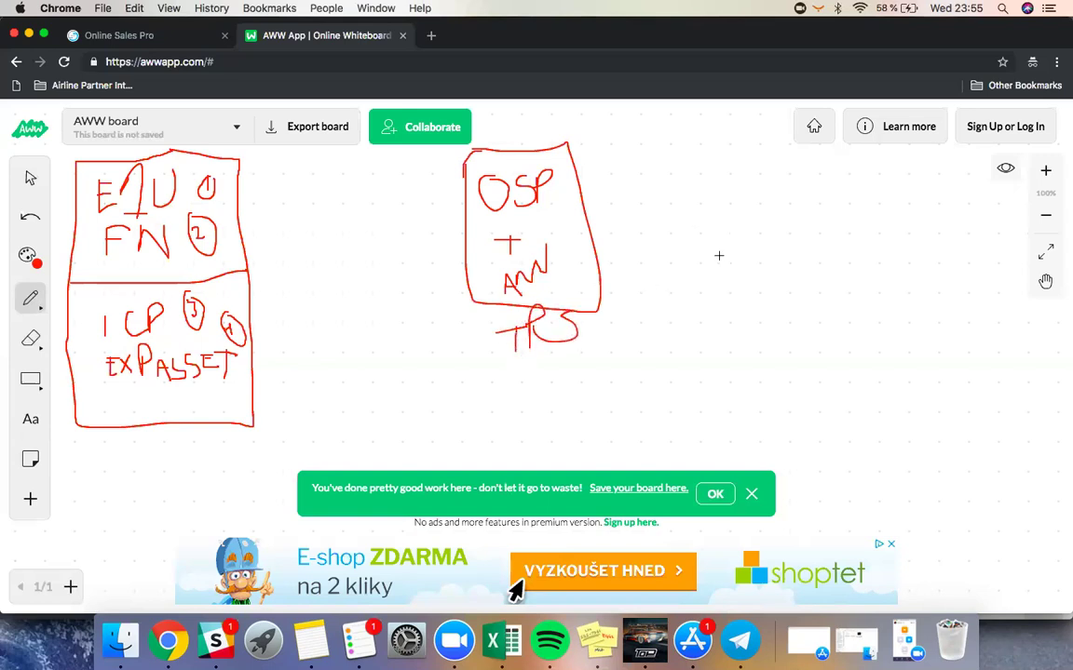
Step: Write 'TR' farther right and enclose it in a rounded box
{"action": "mouse_move", "coordinate": [741, 175]}
{"action": "left_mouse_down"}
{"action": "mouse_move", "coordinate": [786, 173]}
{"action": "mouse_move", "coordinate": [769, 222]}
{"action": "left_mouse_up"}
{"action": "mouse_move", "coordinate": [791, 175]}
{"action": "left_mouse_down"}
{"action": "mouse_move", "coordinate": [793, 228]}
{"action": "mouse_move", "coordinate": [824, 215]}
{"action": "left_mouse_up"}
{"action": "mouse_move", "coordinate": [832, 154]}
{"action": "left_mouse_down"}
{"action": "mouse_move", "coordinate": [731, 168]}
{"action": "mouse_move", "coordinate": [801, 289]}
{"action": "mouse_move", "coordinate": [814, 154]}
{"action": "left_mouse_up"}
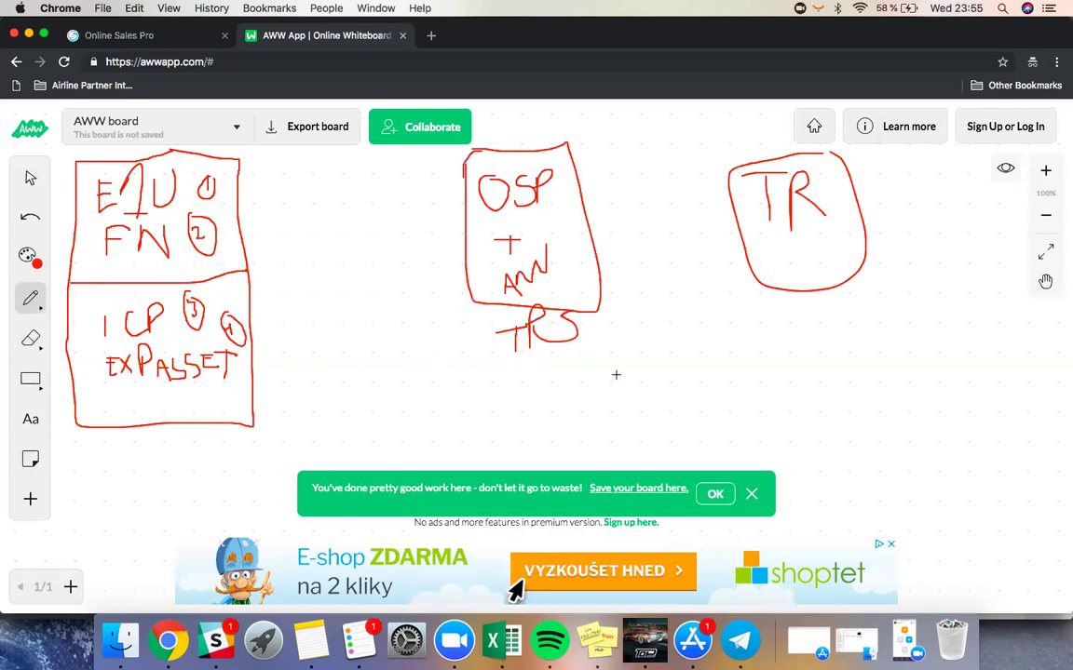
Step: Write a framed 'TB' below TPS and draw two curved arrows into it from the left box
{"action": "mouse_move", "coordinate": [504, 413]}
{"action": "left_mouse_down"}
{"action": "mouse_move", "coordinate": [531, 412]}
{"action": "mouse_move", "coordinate": [519, 436]}
{"action": "mouse_move", "coordinate": [544, 402]}
{"action": "mouse_move", "coordinate": [550, 437]}
{"action": "left_mouse_up"}
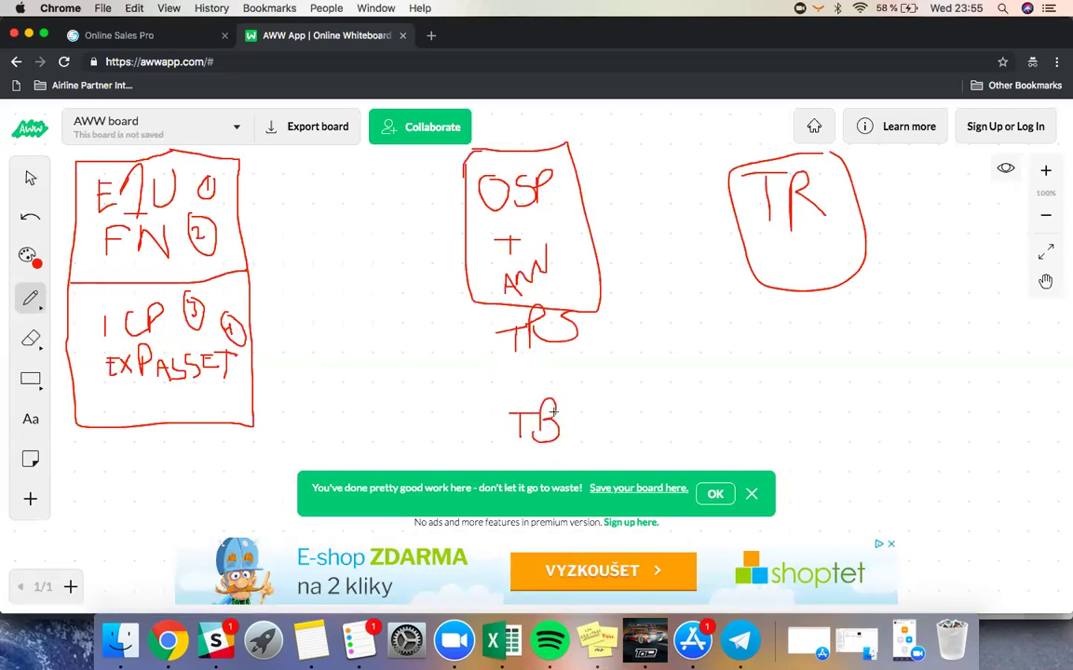
{"action": "mouse_move", "coordinate": [577, 382]}
{"action": "left_mouse_down"}
{"action": "mouse_move", "coordinate": [494, 438]}
{"action": "mouse_move", "coordinate": [577, 384]}
{"action": "left_mouse_up"}
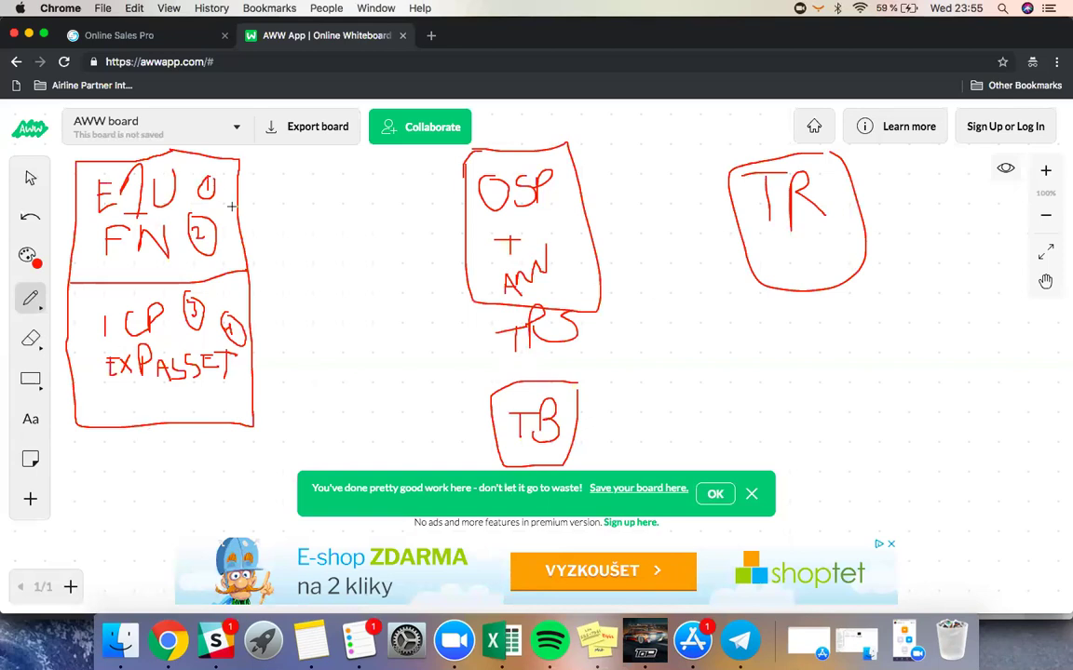
{"action": "left_click_drag", "start_coordinate": [69, 199], "coordinate": [149, 464]}
{"action": "mouse_move", "coordinate": [357, 469]}
{"action": "left_mouse_down"}
{"action": "mouse_move", "coordinate": [481, 433]}
{"action": "mouse_move", "coordinate": [466, 447]}
{"action": "left_mouse_up"}
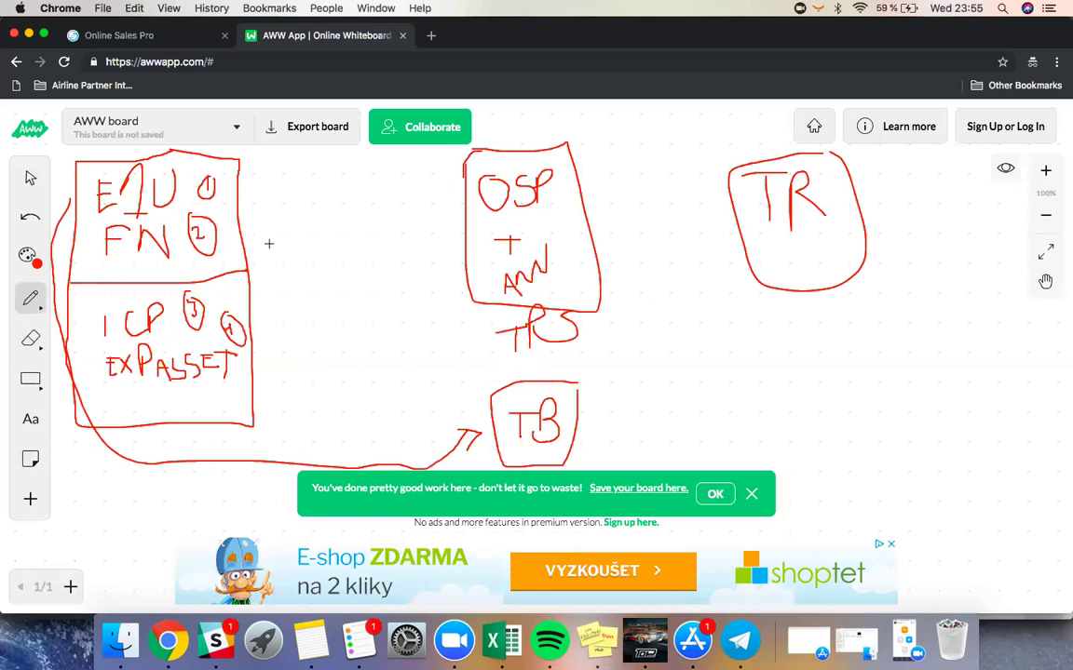
{"action": "mouse_move", "coordinate": [244, 243]}
{"action": "left_mouse_down"}
{"action": "mouse_move", "coordinate": [345, 369]}
{"action": "mouse_move", "coordinate": [447, 428]}
{"action": "mouse_move", "coordinate": [466, 426]}
{"action": "mouse_move", "coordinate": [451, 436]}
{"action": "left_mouse_up"}
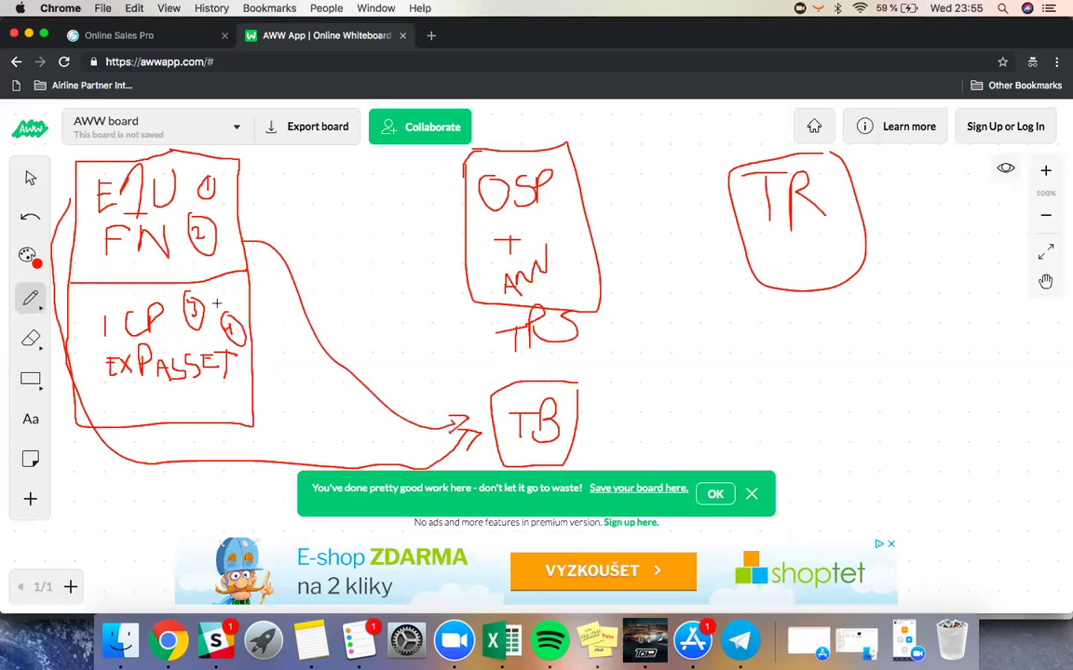
{"action": "mouse_move", "coordinate": [217, 303]}
{"action": "left_mouse_down"}
{"action": "mouse_move", "coordinate": [260, 283]}
{"action": "mouse_move", "coordinate": [313, 356]}
{"action": "mouse_move", "coordinate": [439, 438]}
{"action": "left_mouse_up"}
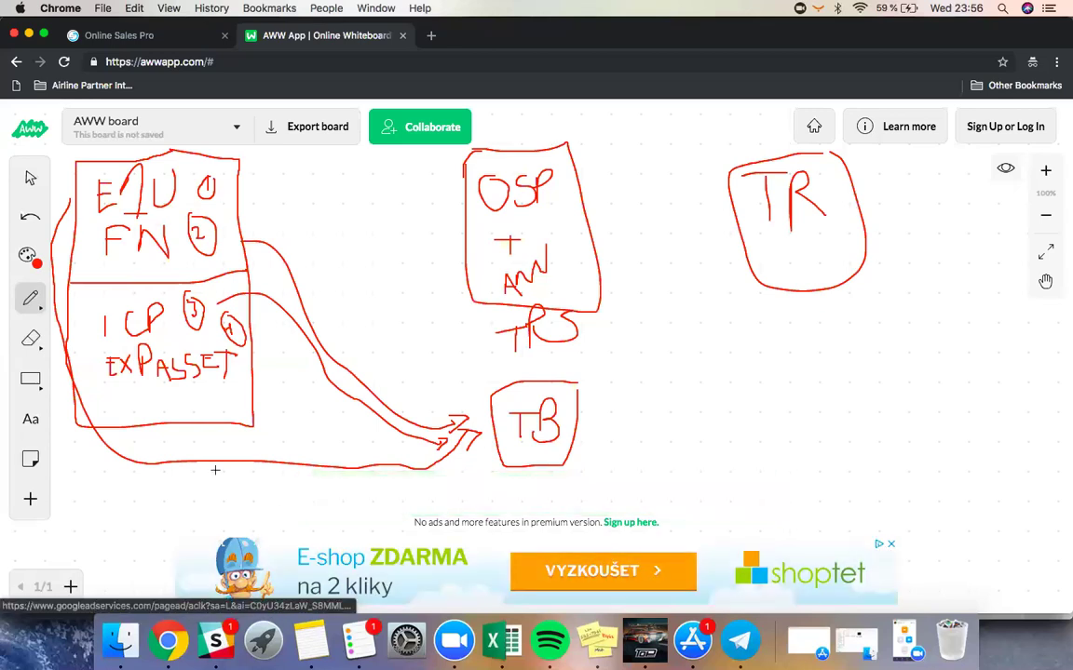
Step: Draw a pocket under the left box with four lines into it, plus arrows TB→TR and TR→OSP
{"action": "mouse_move", "coordinate": [136, 479]}
{"action": "left_mouse_down"}
{"action": "mouse_move", "coordinate": [168, 507]}
{"action": "mouse_move", "coordinate": [170, 479]}
{"action": "left_mouse_up"}
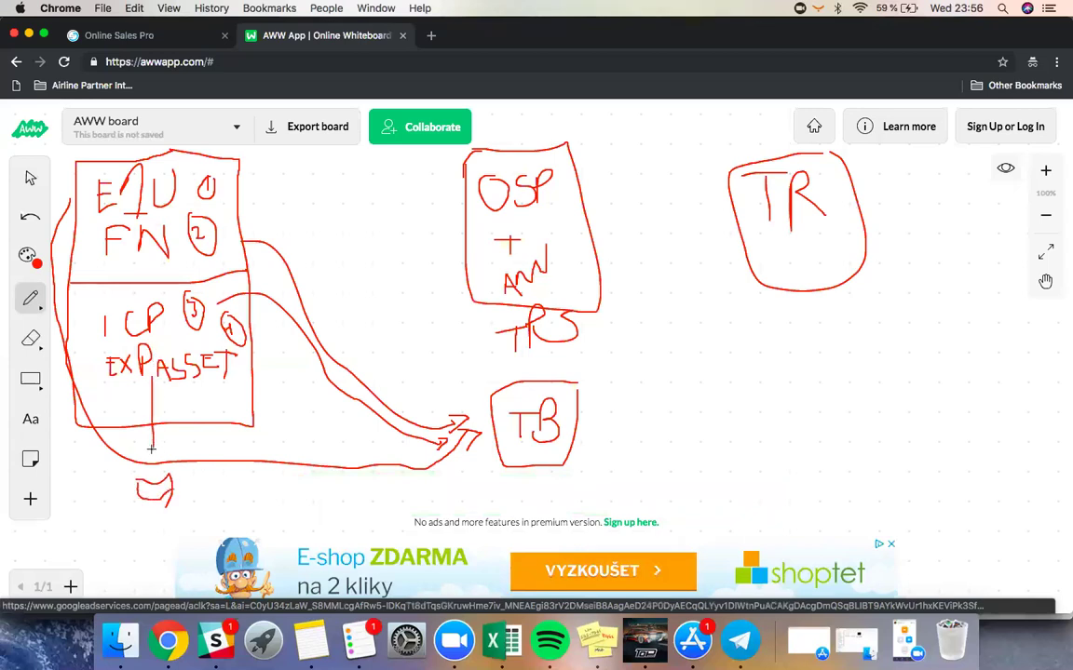
{"action": "left_click_drag", "start_coordinate": [151, 377], "coordinate": [149, 449]}
{"action": "left_click_drag", "start_coordinate": [90, 231], "coordinate": [124, 495]}
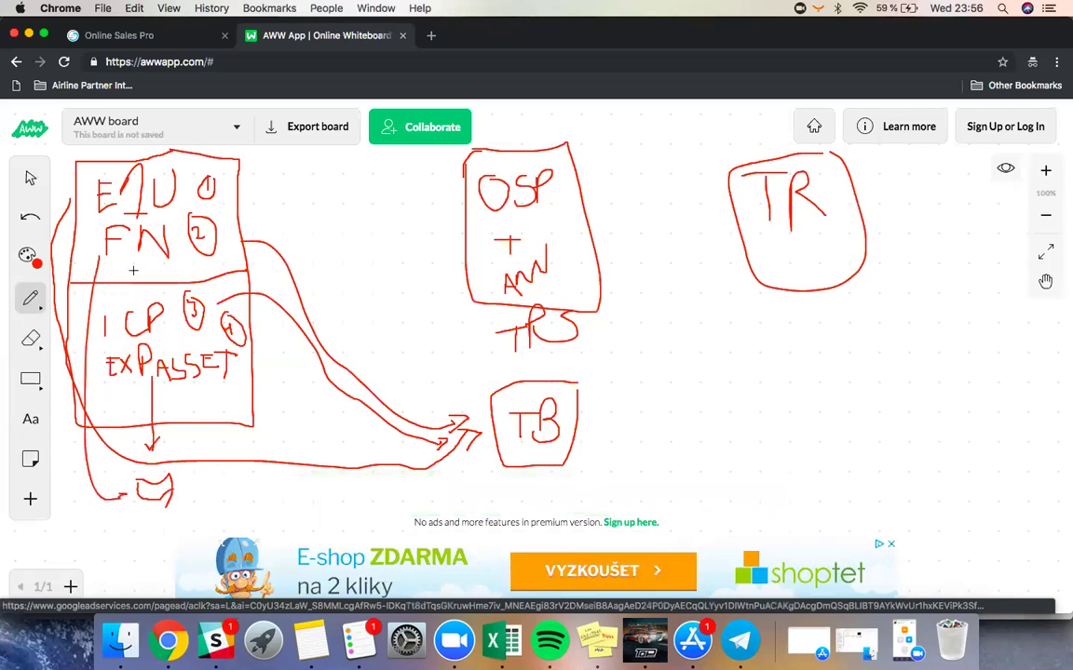
{"action": "left_click_drag", "start_coordinate": [102, 321], "coordinate": [131, 456]}
{"action": "left_click_drag", "start_coordinate": [110, 182], "coordinate": [129, 463]}
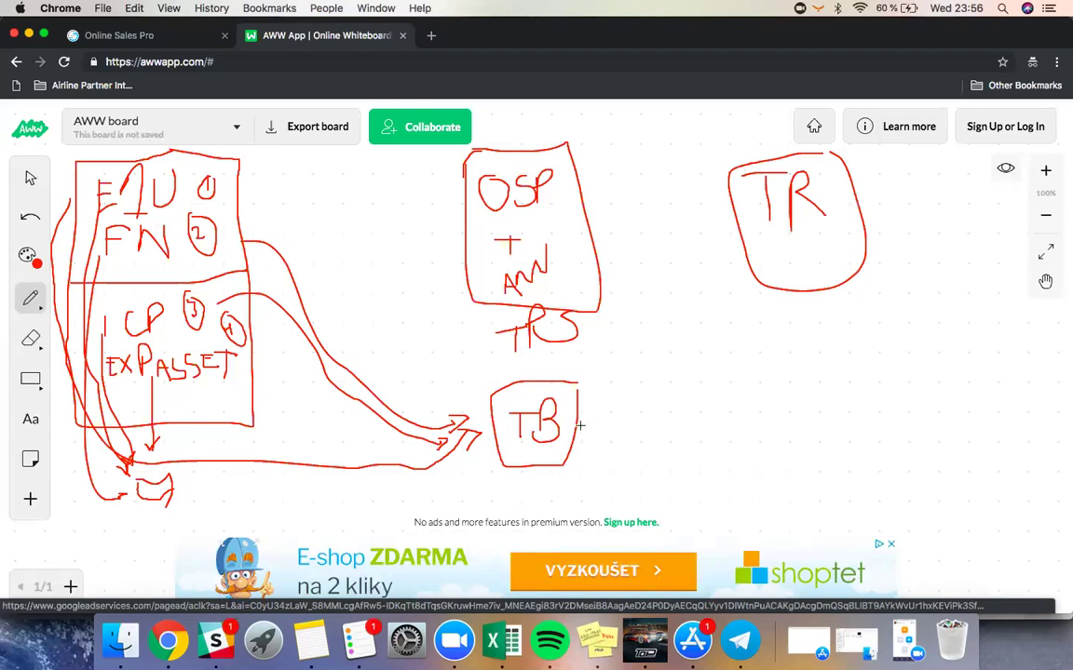
{"action": "mouse_move", "coordinate": [579, 426]}
{"action": "left_mouse_down"}
{"action": "mouse_move", "coordinate": [751, 406]}
{"action": "mouse_move", "coordinate": [836, 316]}
{"action": "left_mouse_up"}
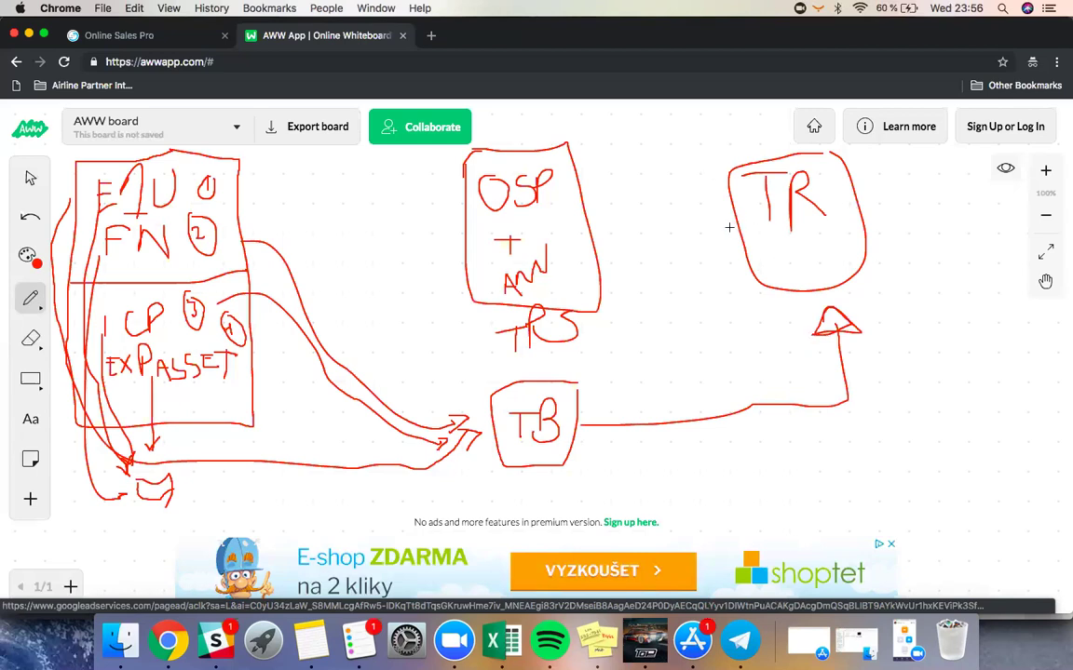
{"action": "mouse_move", "coordinate": [736, 218]}
{"action": "left_mouse_down"}
{"action": "mouse_move", "coordinate": [611, 208]}
{"action": "mouse_move", "coordinate": [641, 223]}
{"action": "left_mouse_up"}
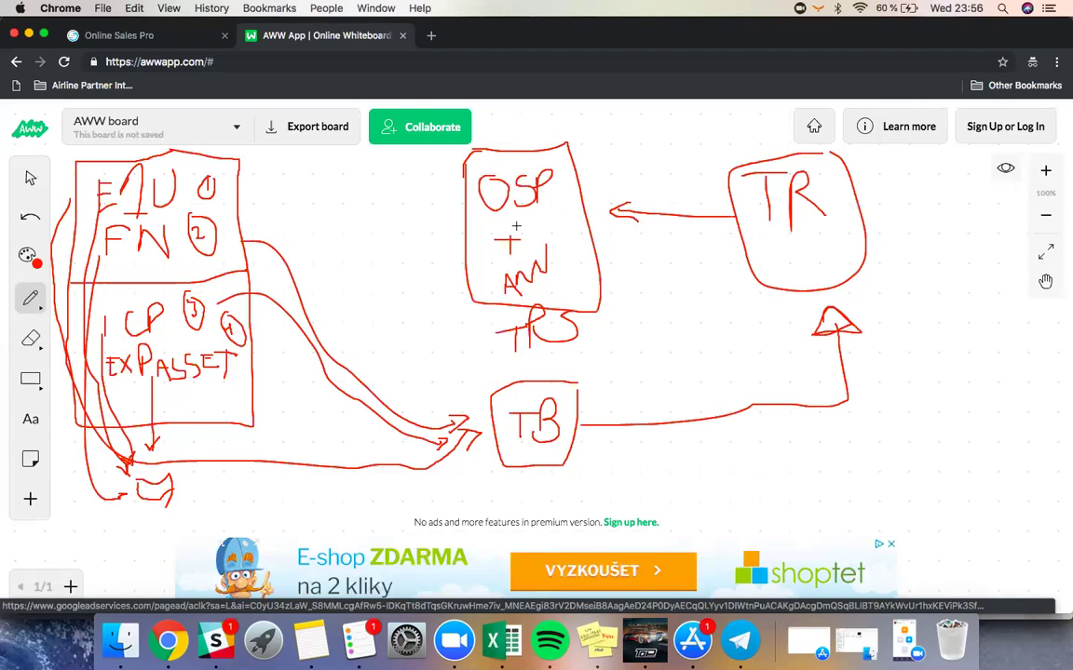
Step: Add circled 5 and 6 in the OSP block and arrows to both left-box halves
{"action": "left_click_drag", "start_coordinate": [566, 181], "coordinate": [575, 191]}
{"action": "left_click_drag", "start_coordinate": [570, 244], "coordinate": [575, 237]}
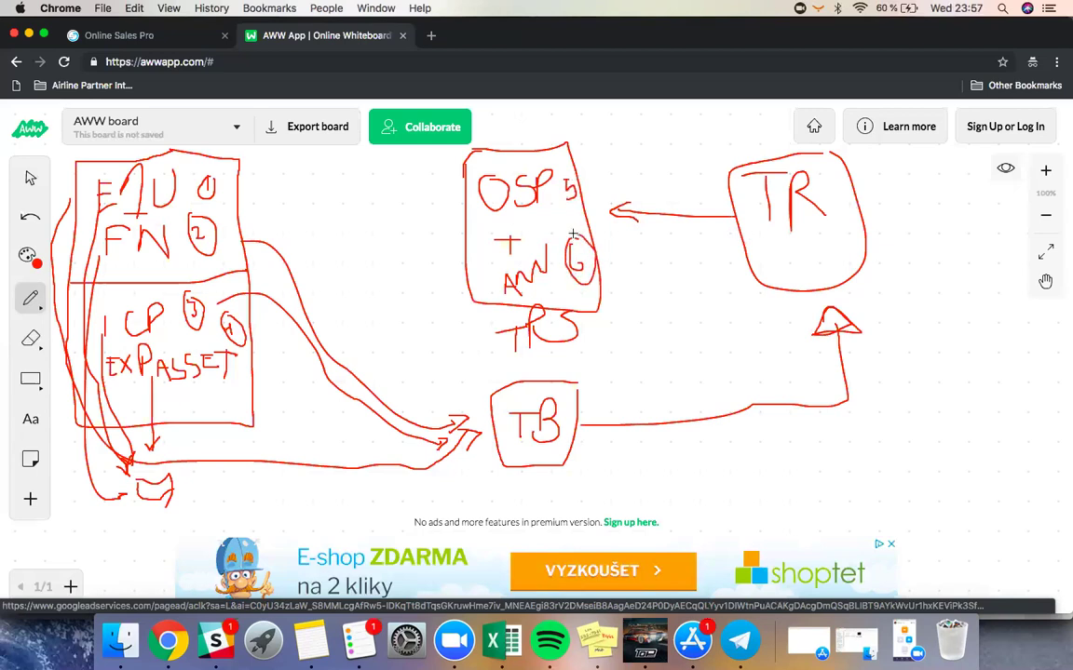
{"action": "left_click_drag", "start_coordinate": [568, 177], "coordinate": [569, 174]}
{"action": "mouse_move", "coordinate": [466, 230]}
{"action": "left_mouse_down"}
{"action": "mouse_move", "coordinate": [270, 191]}
{"action": "mouse_move", "coordinate": [256, 200]}
{"action": "mouse_move", "coordinate": [280, 223]}
{"action": "left_mouse_up"}
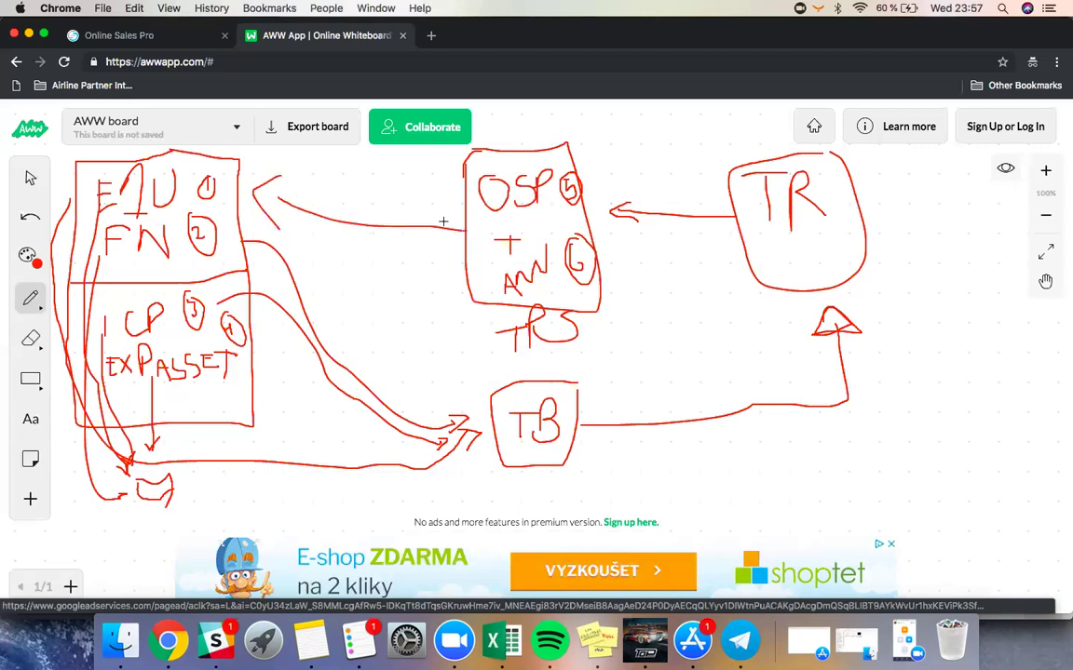
{"action": "mouse_move", "coordinate": [456, 241]}
{"action": "left_mouse_down"}
{"action": "mouse_move", "coordinate": [271, 351]}
{"action": "mouse_move", "coordinate": [298, 377]}
{"action": "left_mouse_up"}
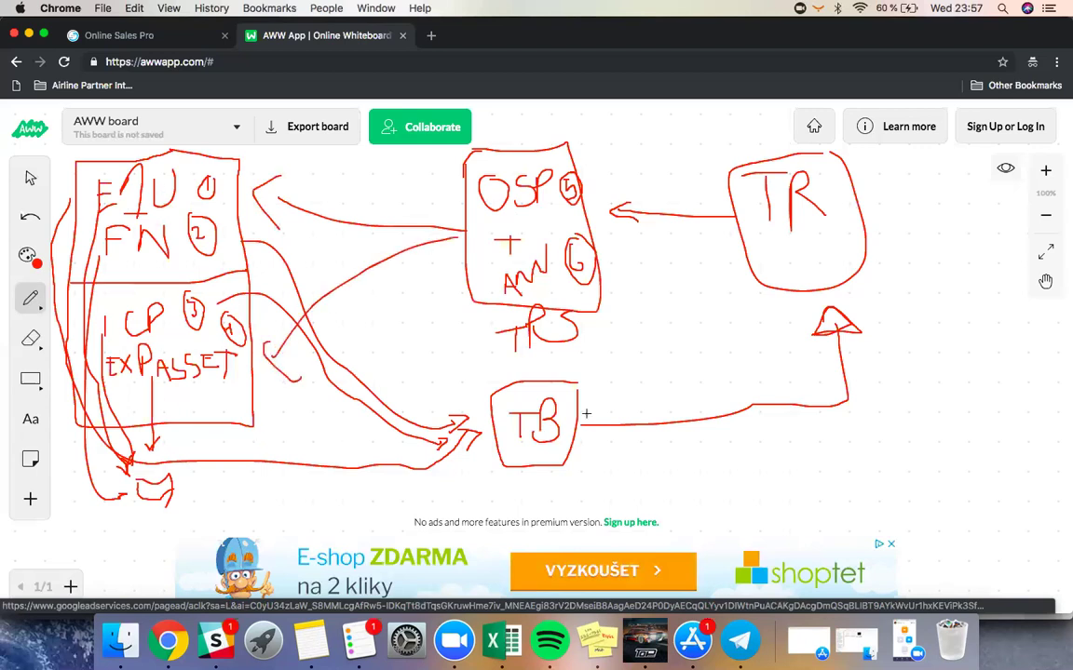